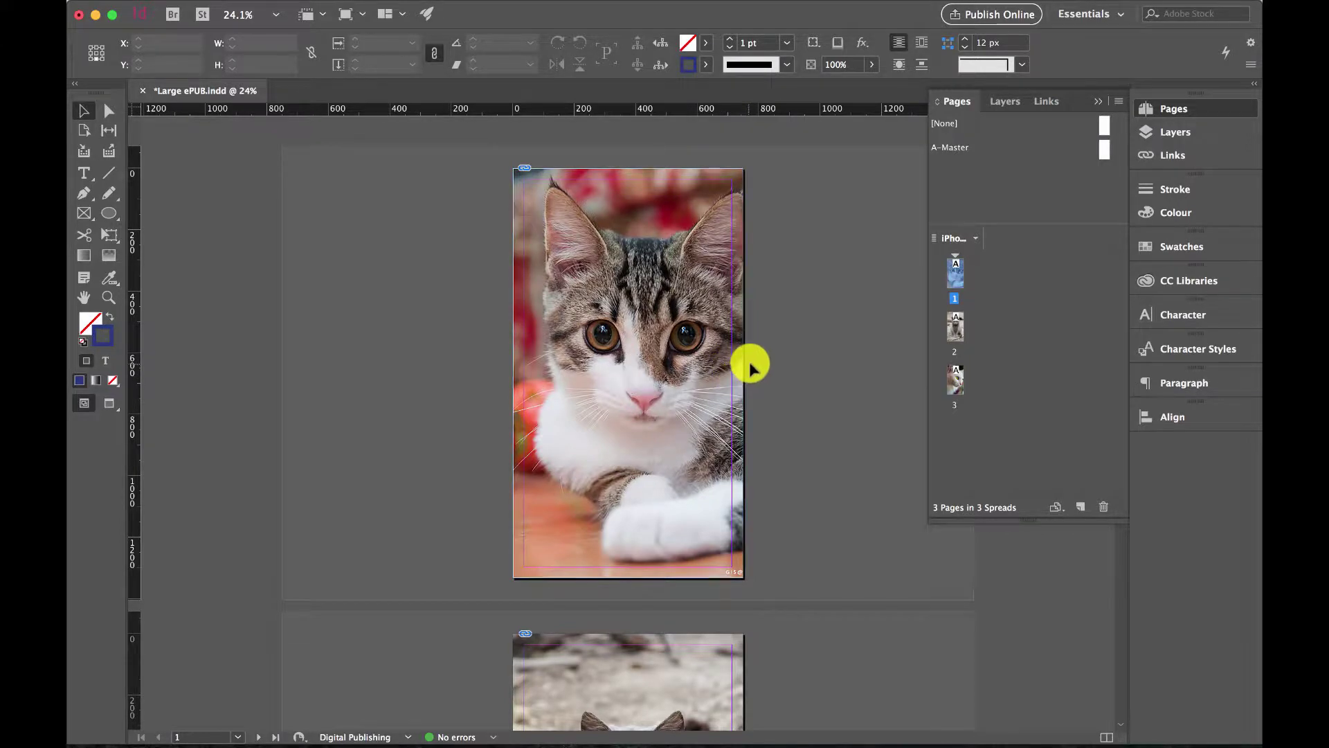
Compare the three cat JPEG sizes (30, 30.4, 18.7 MB) and select Large ePUB.epub.
{"action": "scroll", "coordinate": [738, 382], "scroll_direction": "down", "scroll_amount": 6}
{"action": "scroll", "coordinate": [751, 363], "scroll_direction": "down", "scroll_amount": 5}
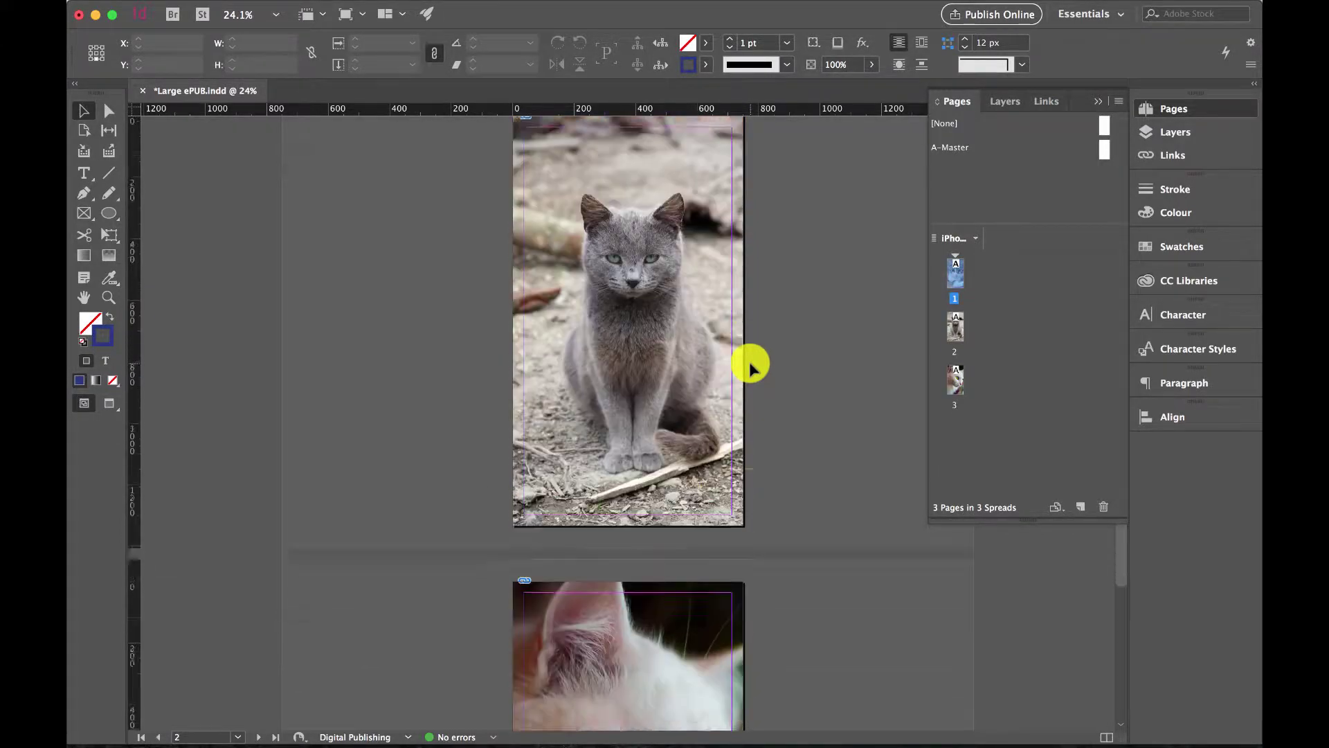
{"action": "scroll", "coordinate": [834, 421], "scroll_direction": "up", "scroll_amount": 3}
{"action": "scroll", "coordinate": [834, 421], "scroll_direction": "up", "scroll_amount": 5}
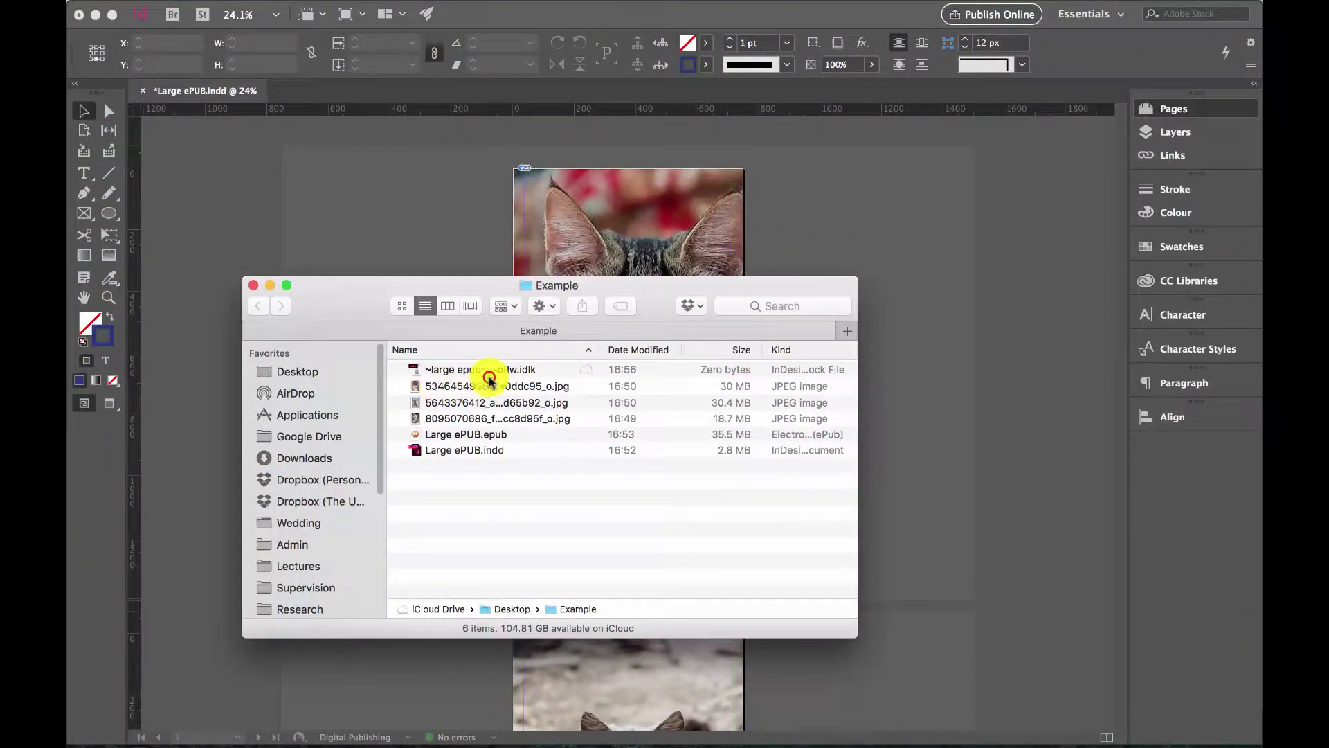
{"action": "left_click_drag", "start_coordinate": [488, 380], "coordinate": [470, 418]}
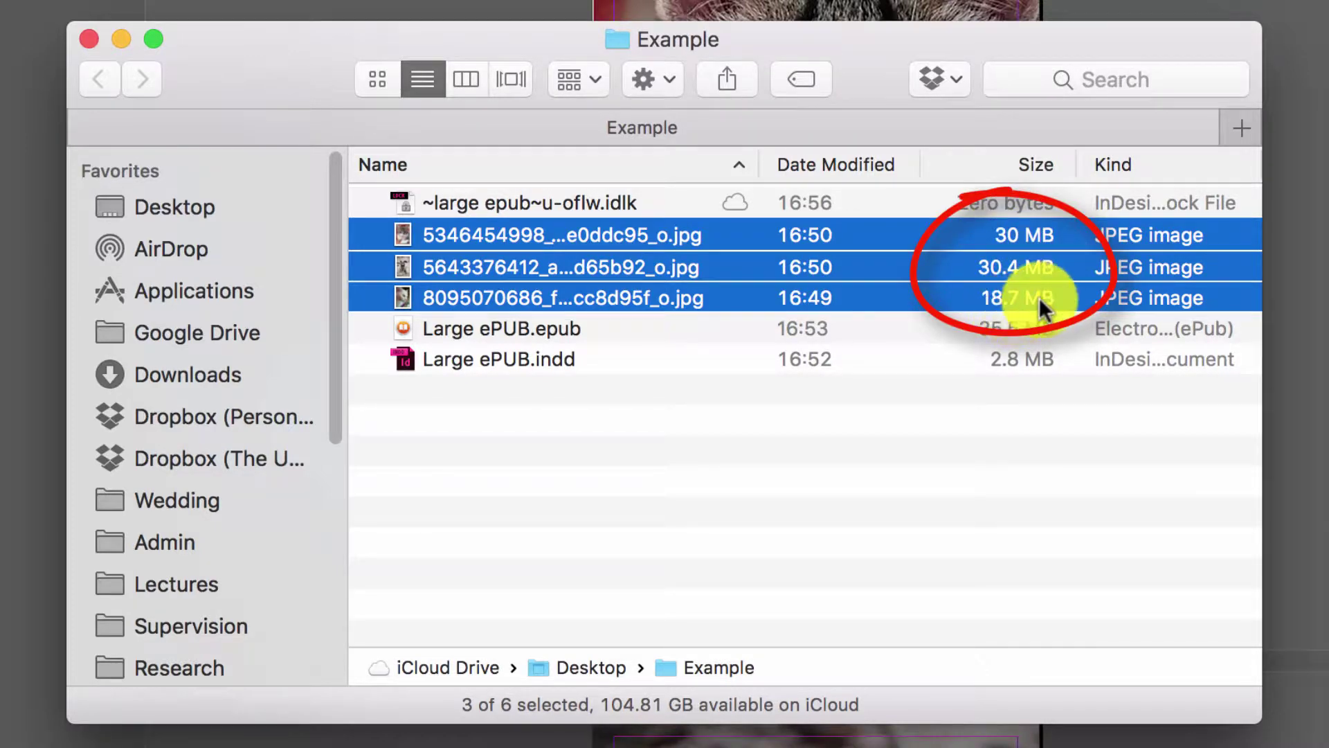
{"action": "left_click", "coordinate": [561, 330]}
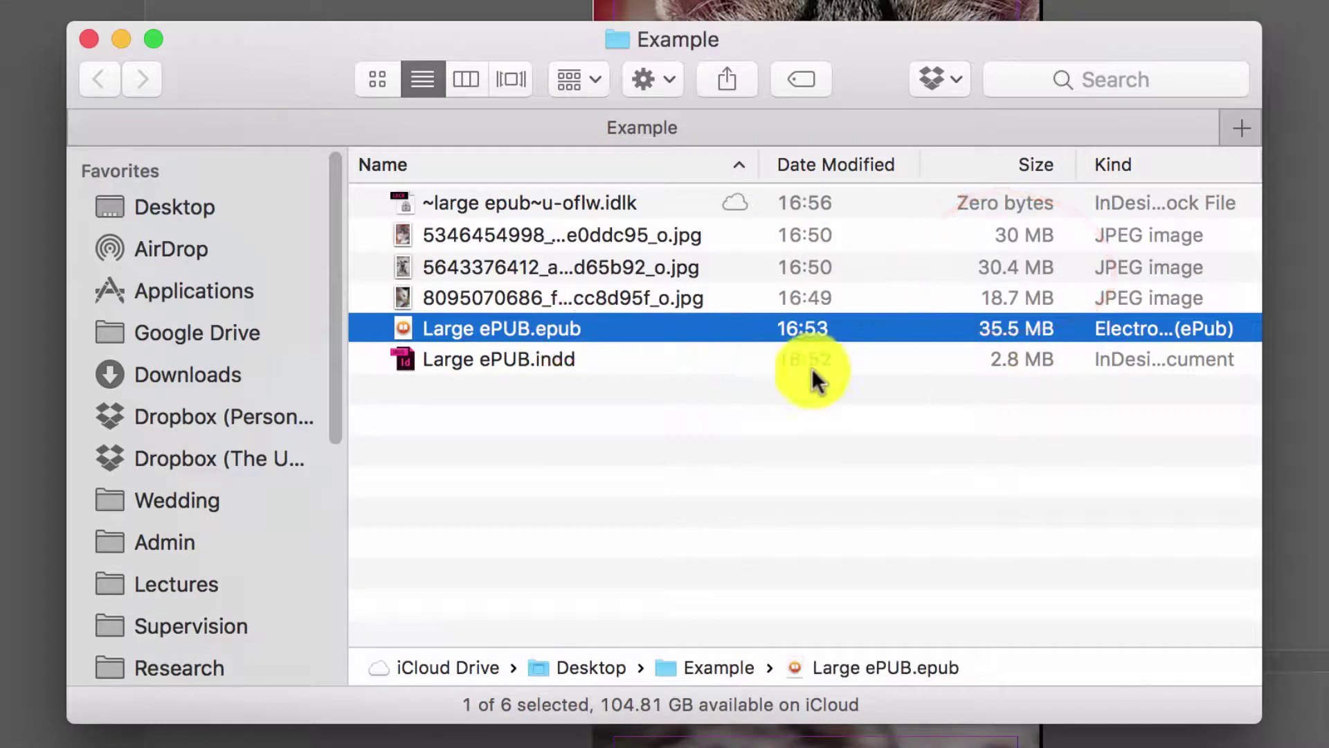
Open Large ePUB.epub in iBooks and page through its cat photos.
{"action": "double_click", "coordinate": [458, 325]}
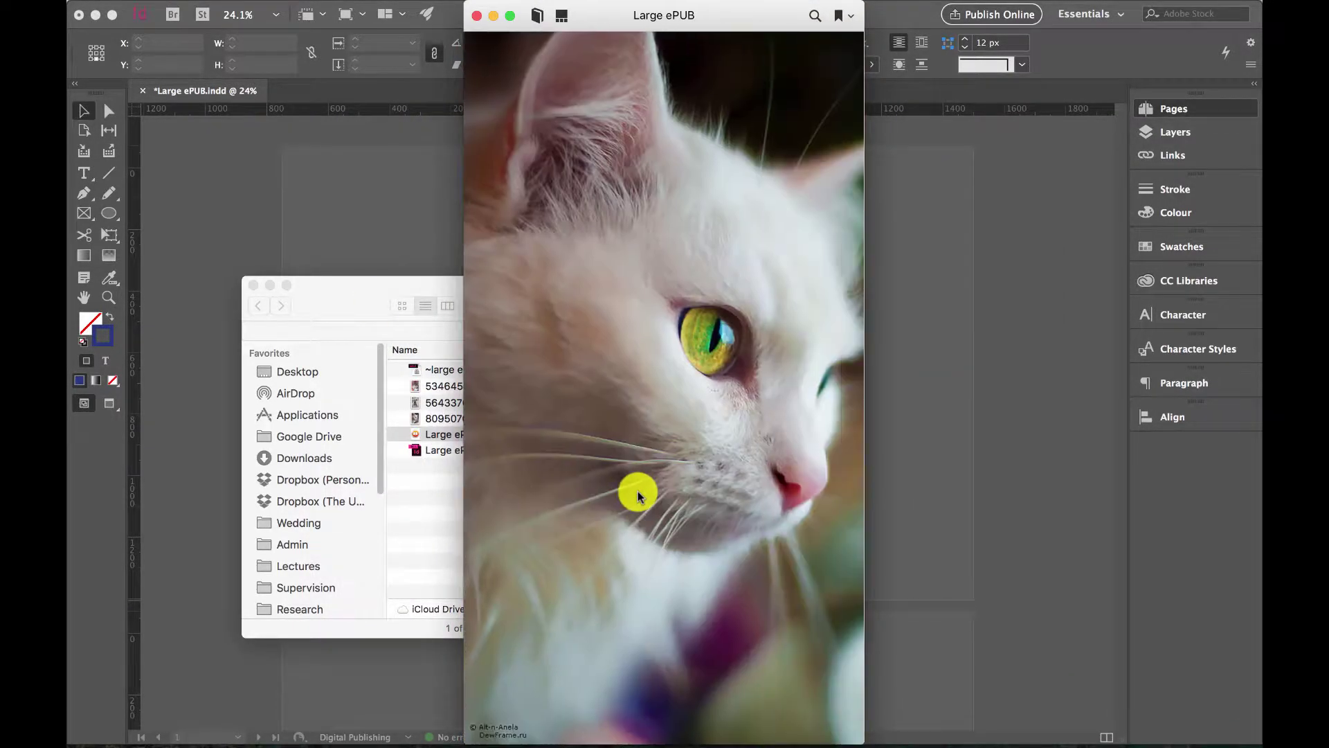
{"action": "left_click", "coordinate": [376, 304]}
{"action": "left_click_drag", "start_coordinate": [376, 304], "coordinate": [404, 273]}
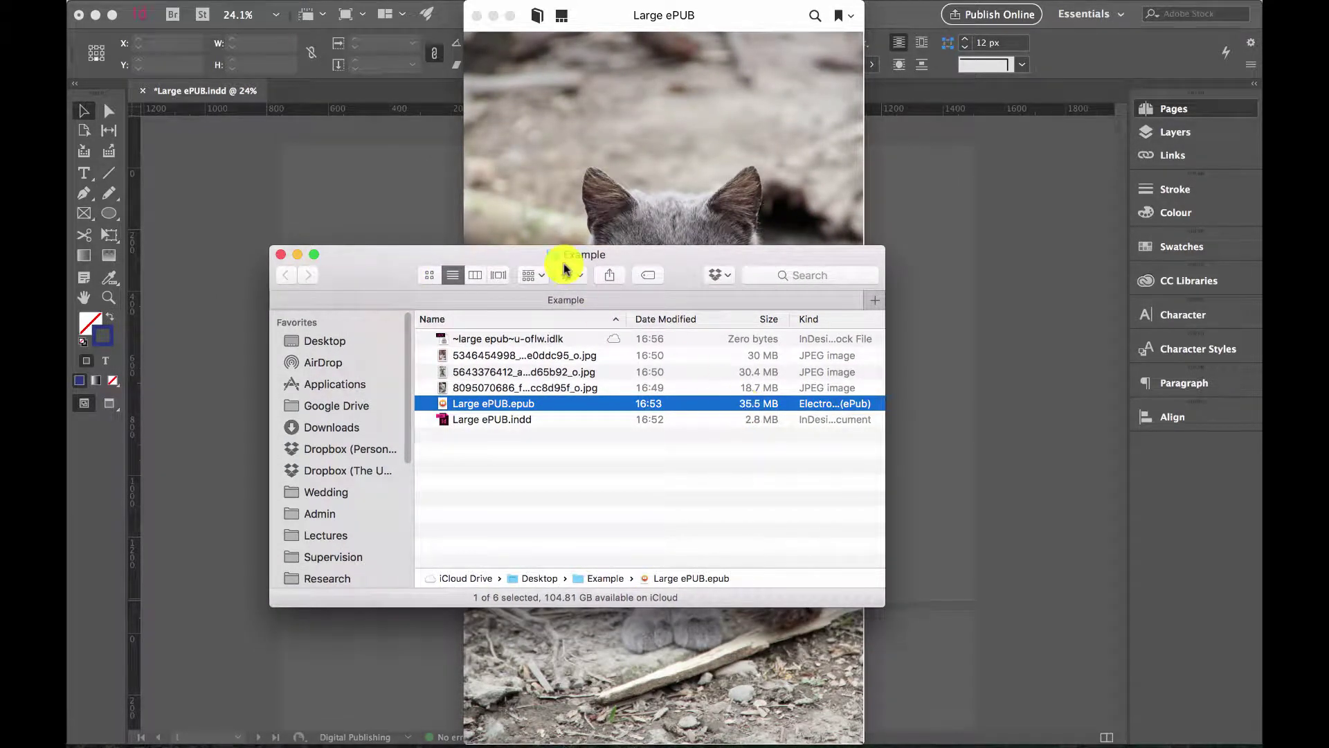
{"action": "left_click", "coordinate": [609, 118]}
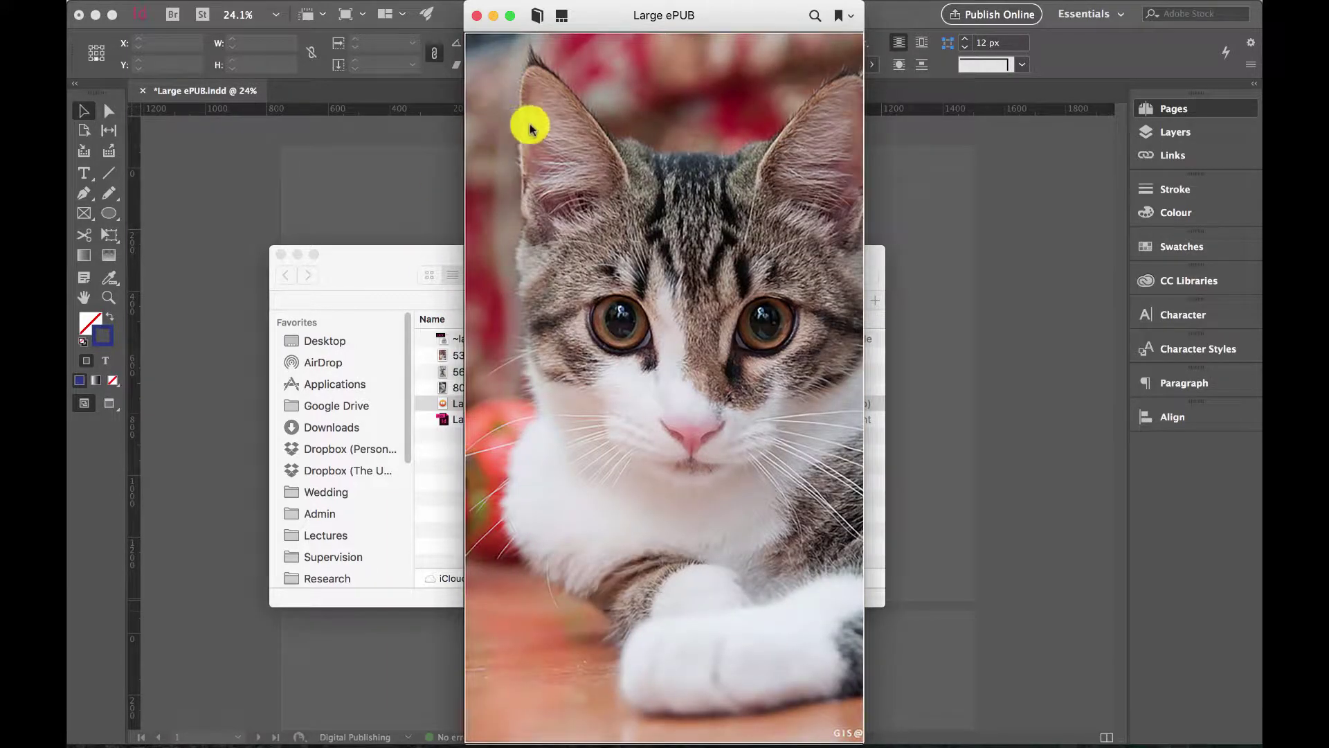
Close the Large ePUB book and the iBooks library, then hide the Example folder window.
{"action": "left_click", "coordinate": [477, 19]}
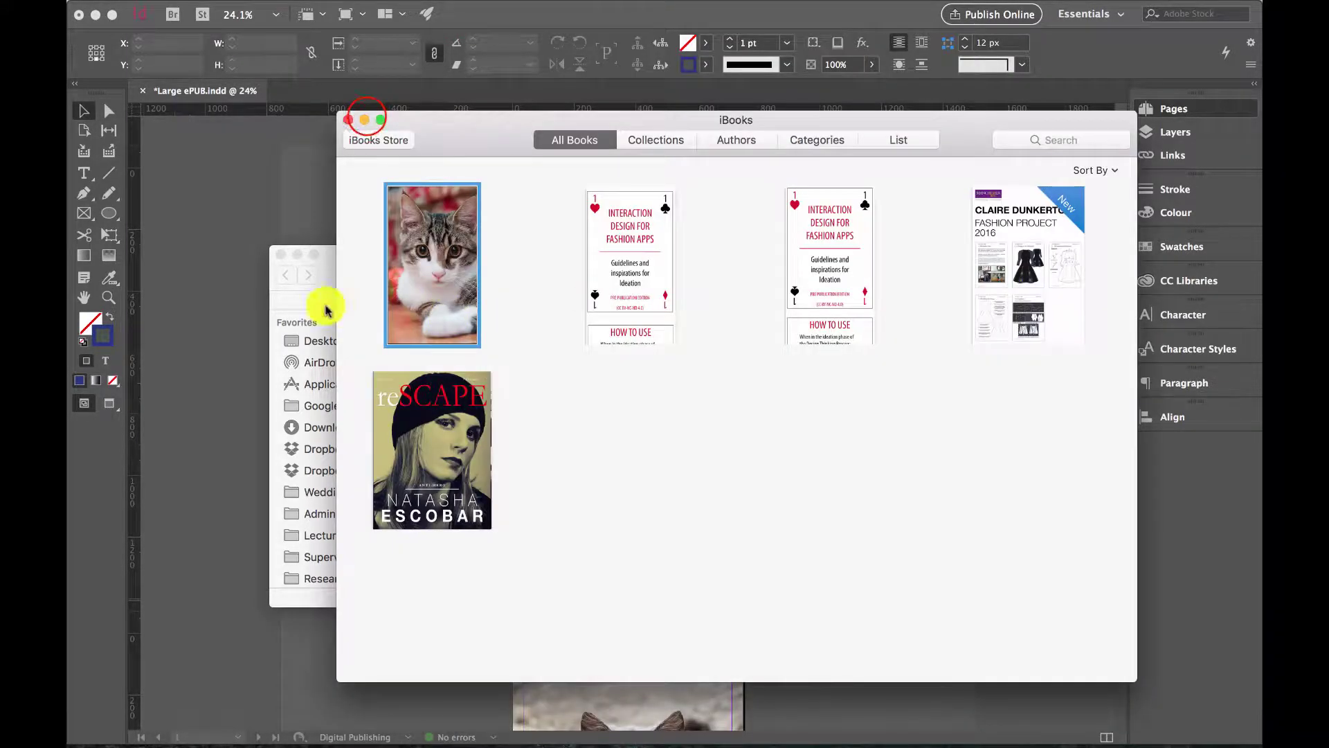
{"action": "left_click", "coordinate": [363, 124]}
{"action": "left_click_drag", "start_coordinate": [363, 267], "coordinate": [261, 273]}
{"action": "left_click", "coordinate": [266, 246]}
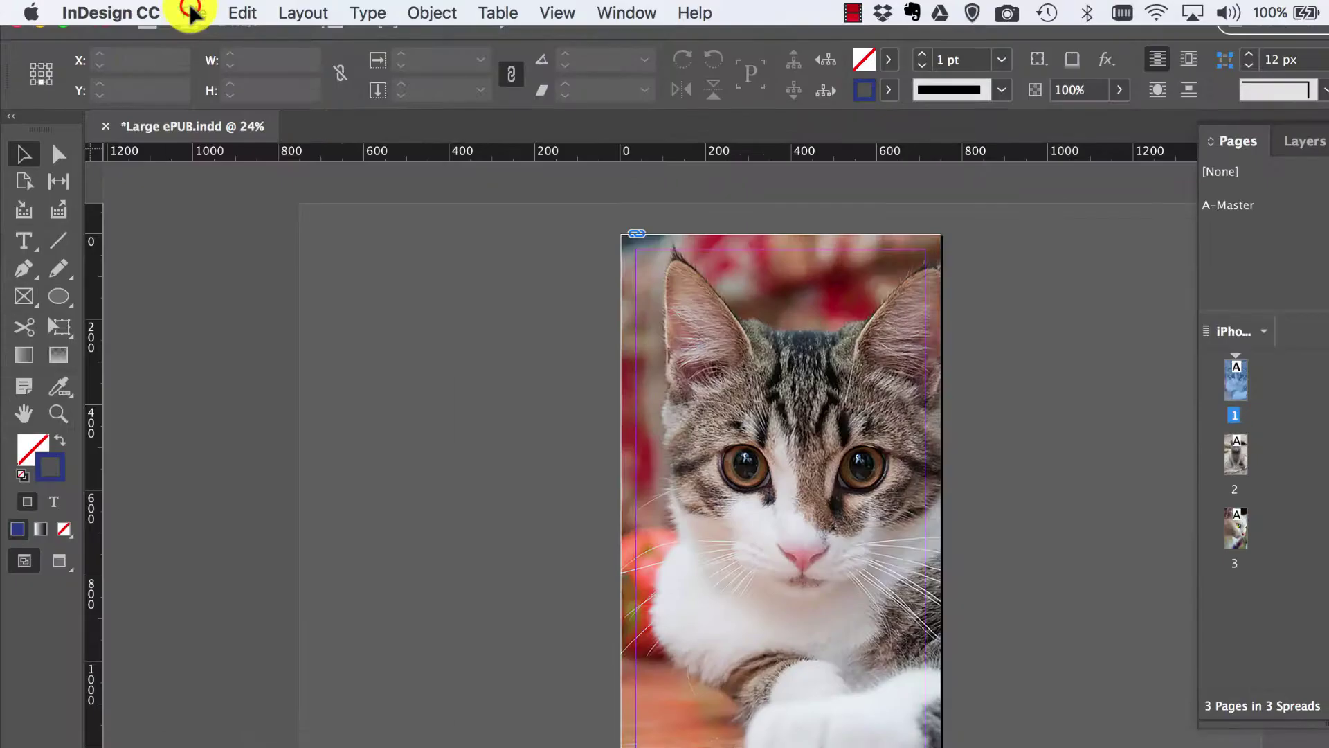
Export the document as Small ePUB in EPUB (Fixed Layout) format to the Example folder.
{"action": "left_click", "coordinate": [204, 7]}
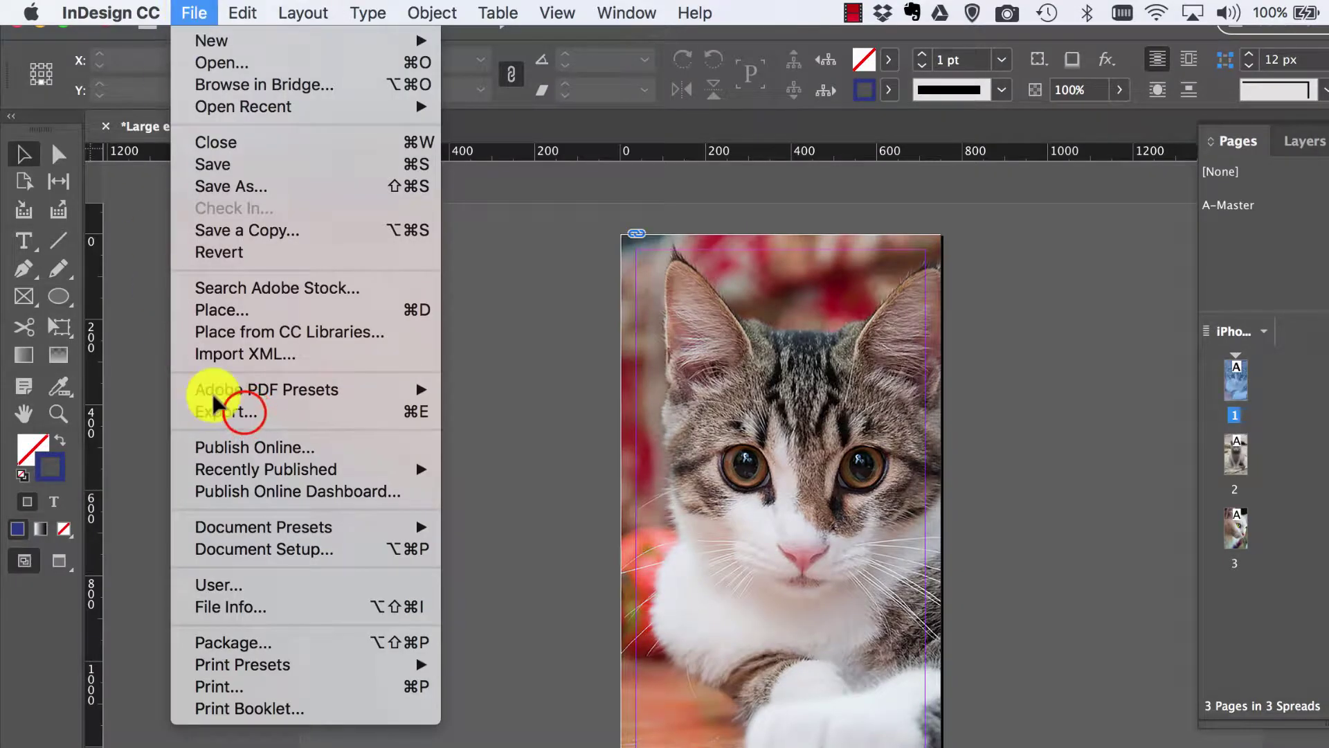
{"action": "left_click", "coordinate": [214, 411]}
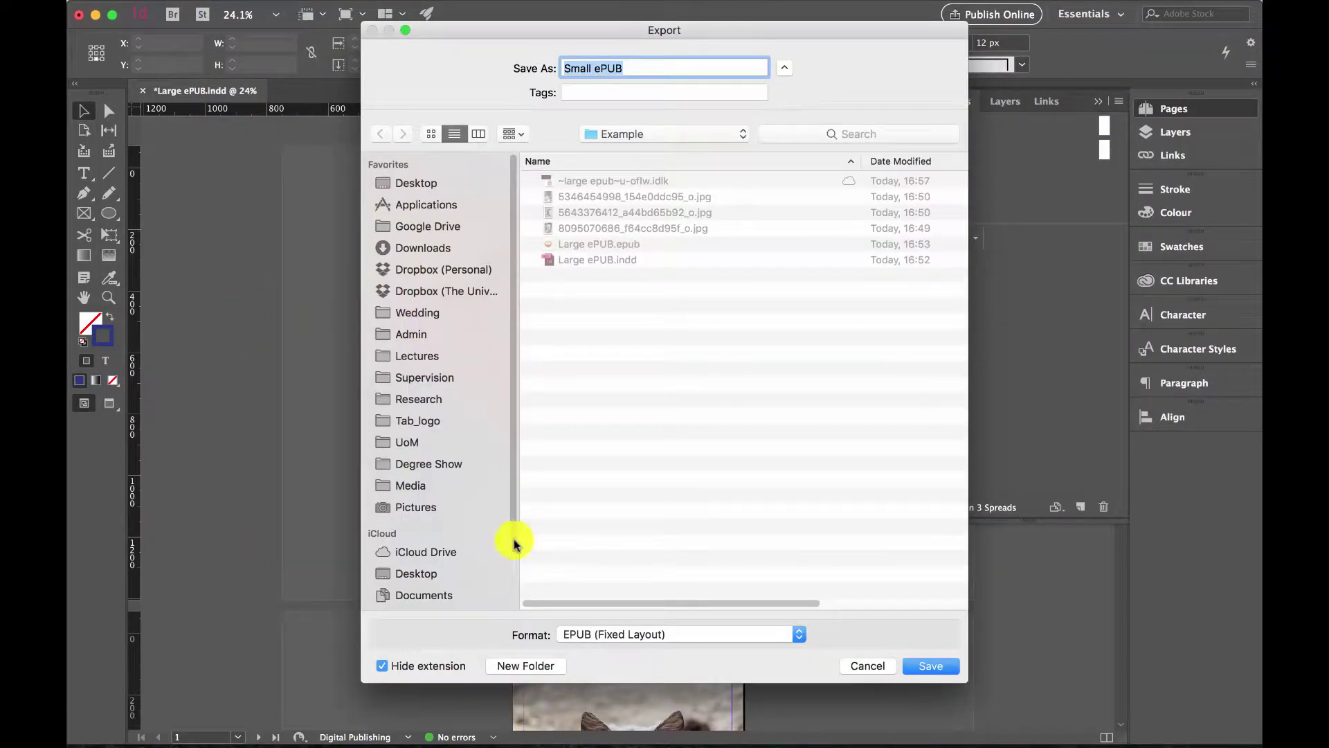
{"action": "left_click", "coordinate": [593, 637]}
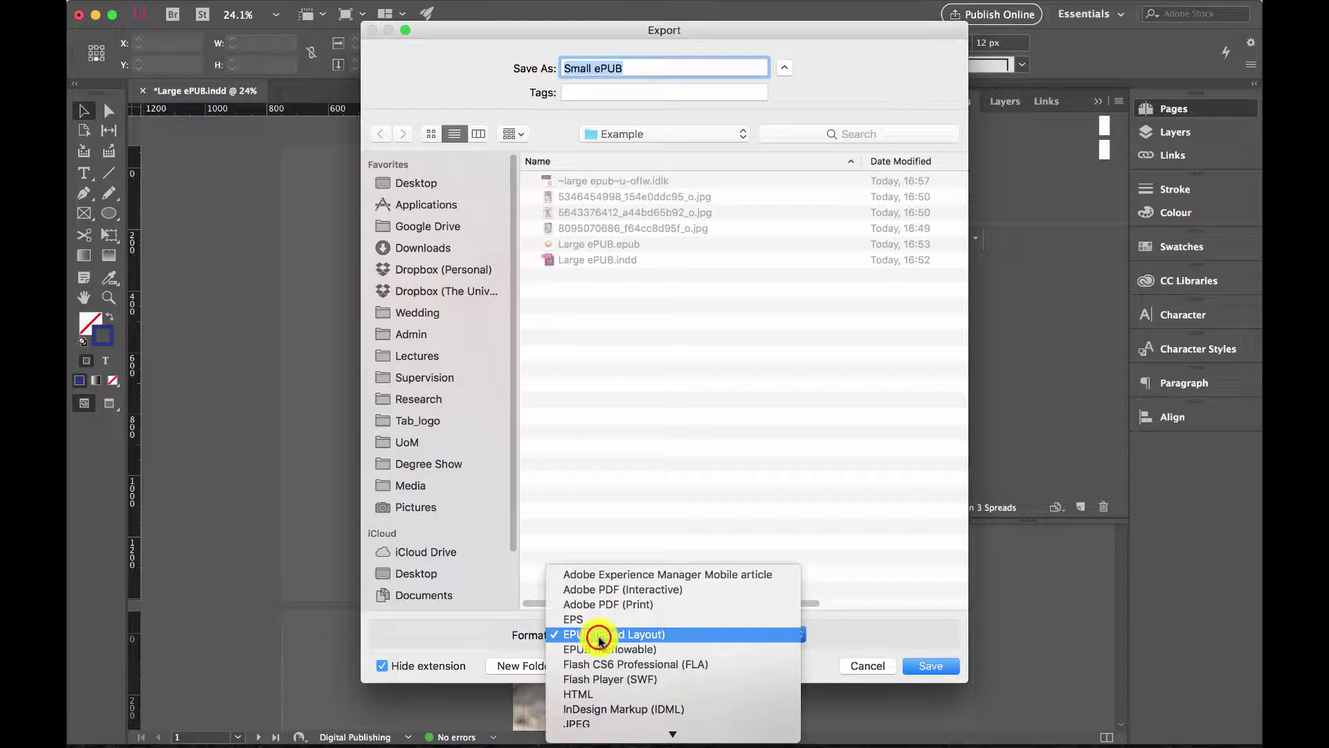
{"action": "left_click", "coordinate": [599, 638]}
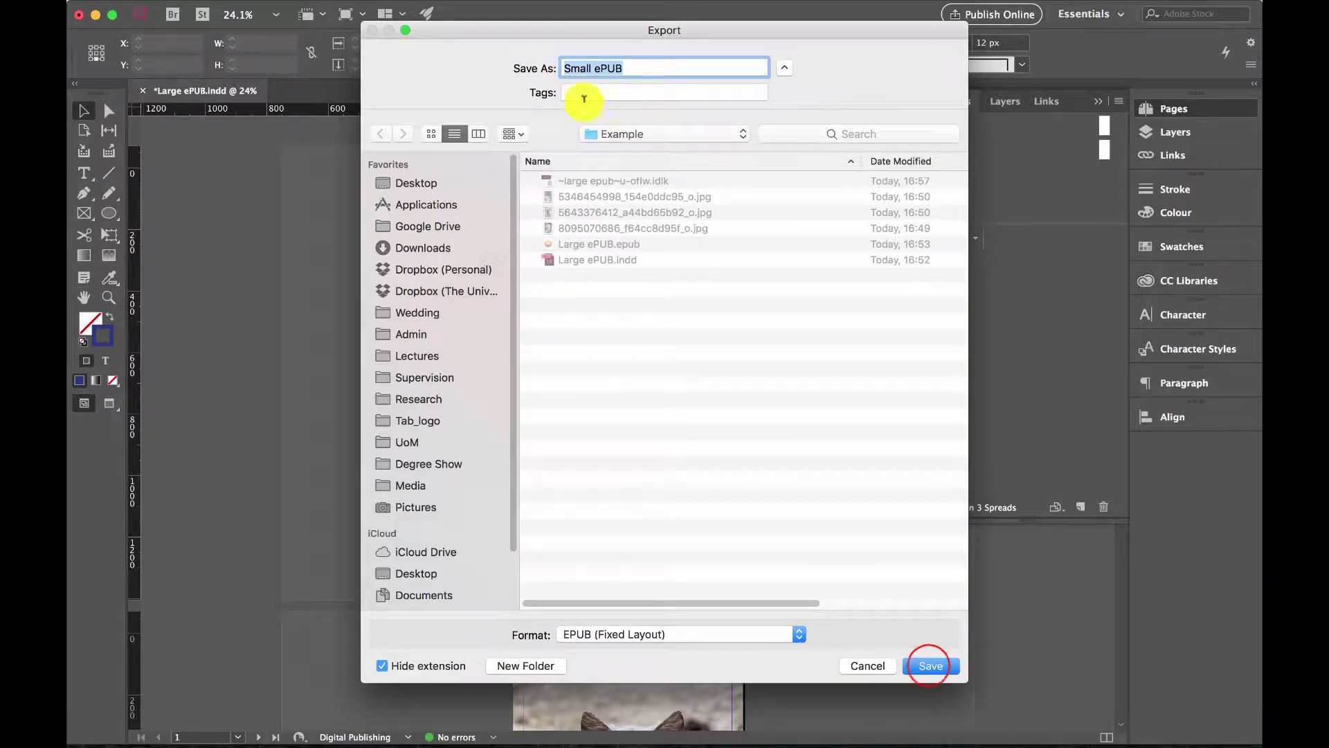
Save the Small ePUB export to bring up the EPUB - Fixed Layout Export Options dialog.
{"action": "left_click", "coordinate": [928, 665]}
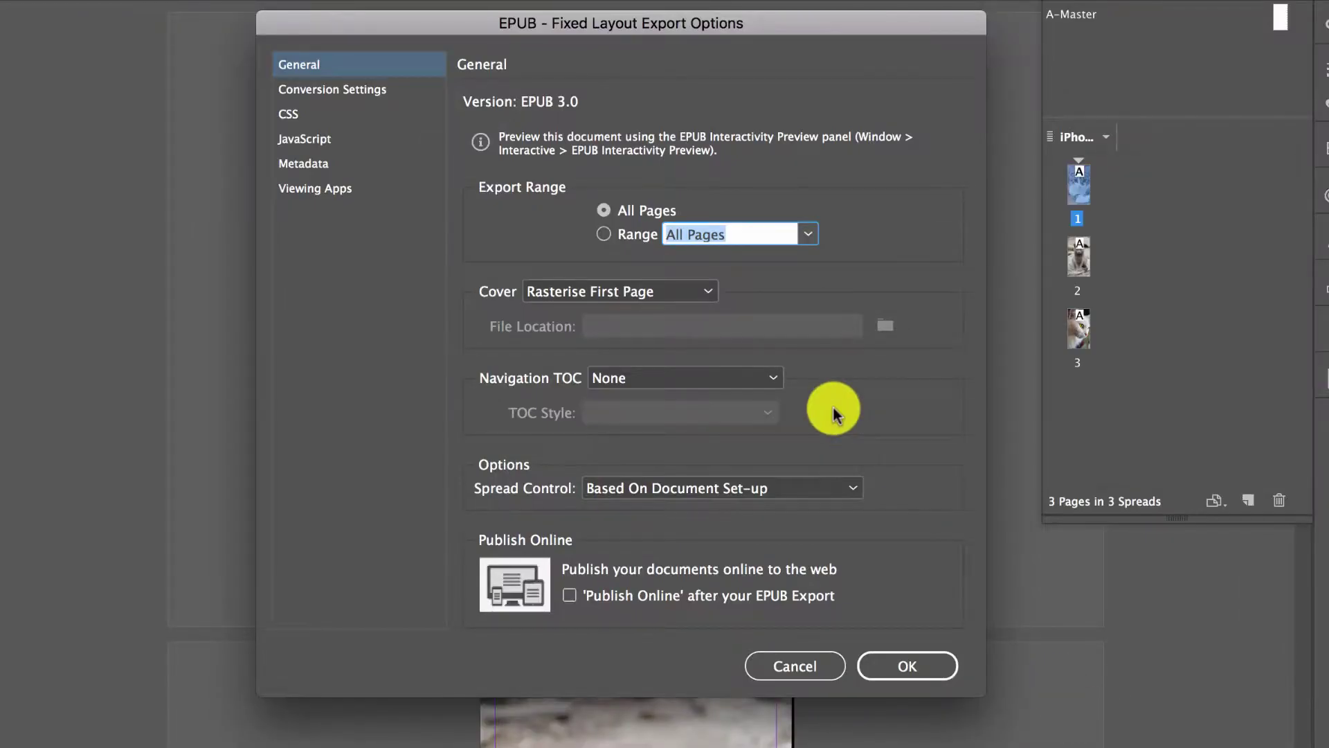
{"action": "left_click_drag", "start_coordinate": [549, 24], "coordinate": [578, 47]}
{"action": "left_click", "coordinate": [938, 682]}
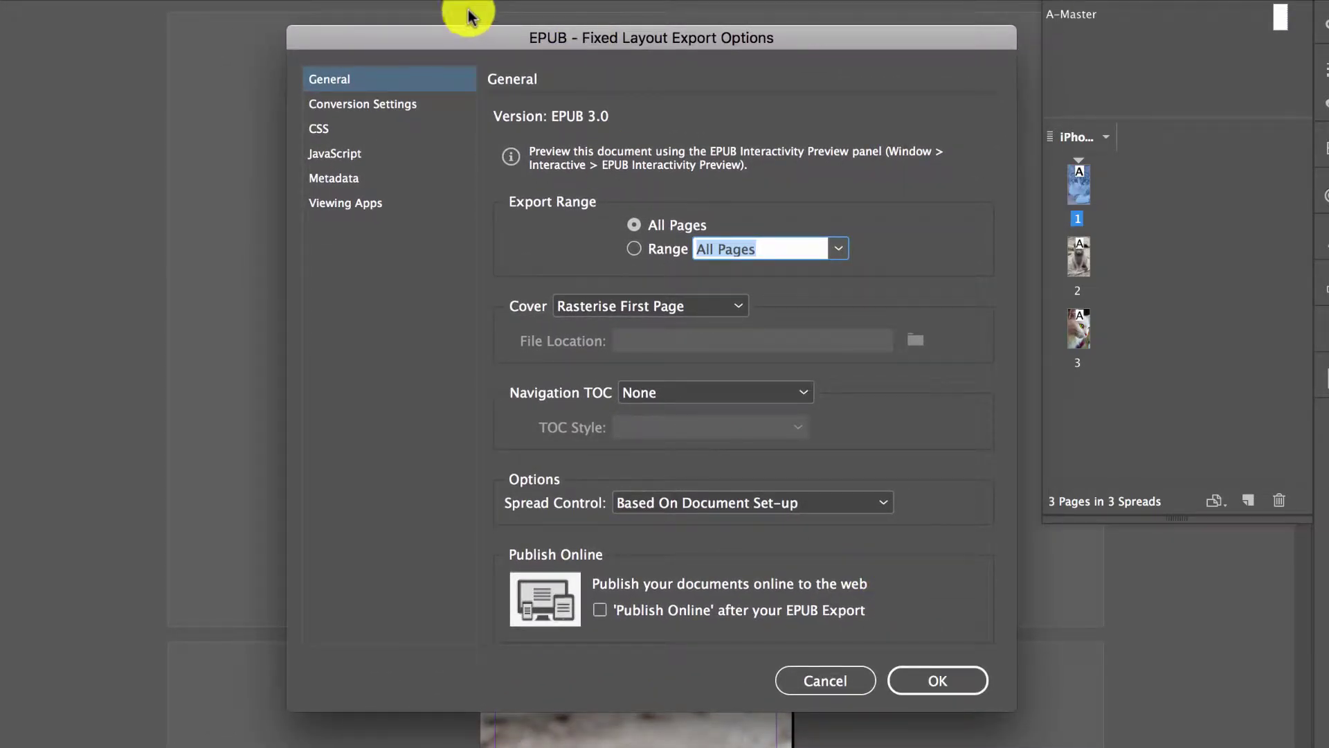
In Conversion Settings, keep Automatic image format and set the resolution to 96 PPI.
{"action": "left_click", "coordinate": [344, 104]}
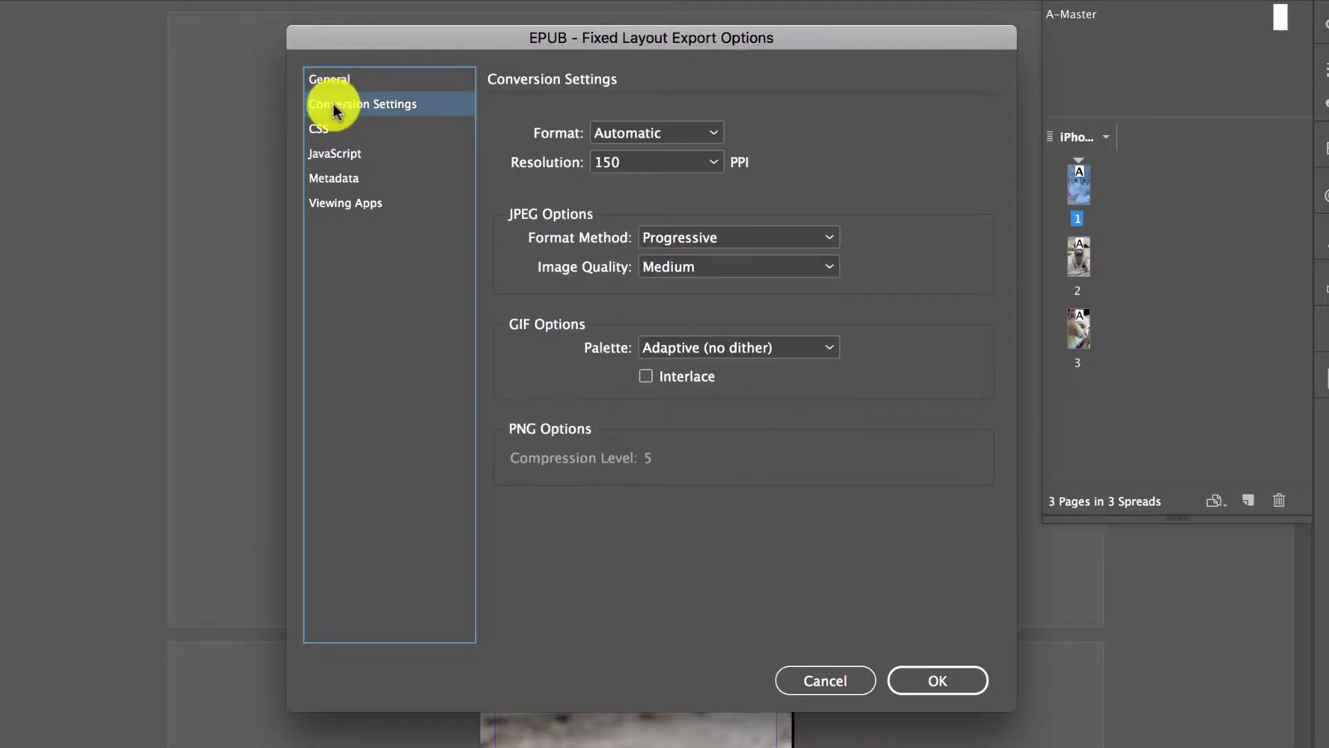
{"action": "left_click", "coordinate": [649, 133]}
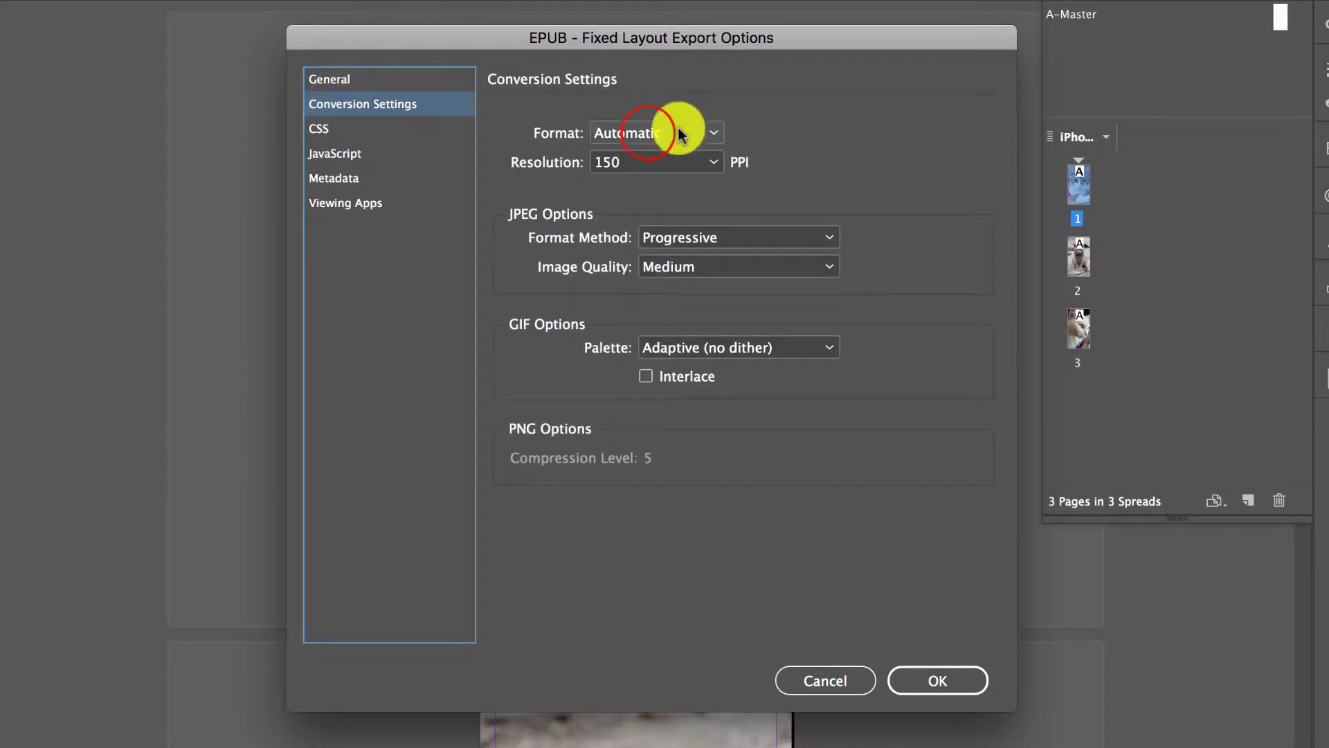
{"action": "left_click", "coordinate": [649, 134]}
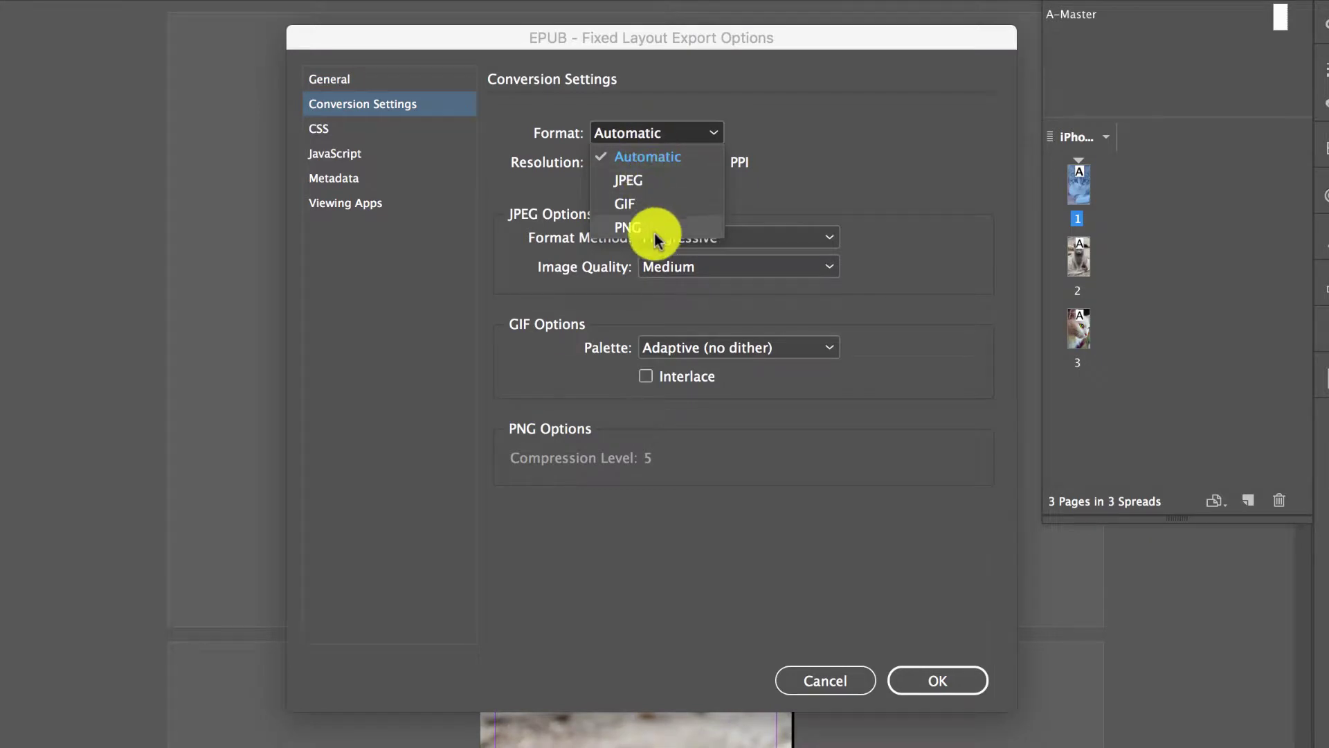
{"action": "left_click", "coordinate": [672, 156]}
{"action": "left_click", "coordinate": [807, 139]}
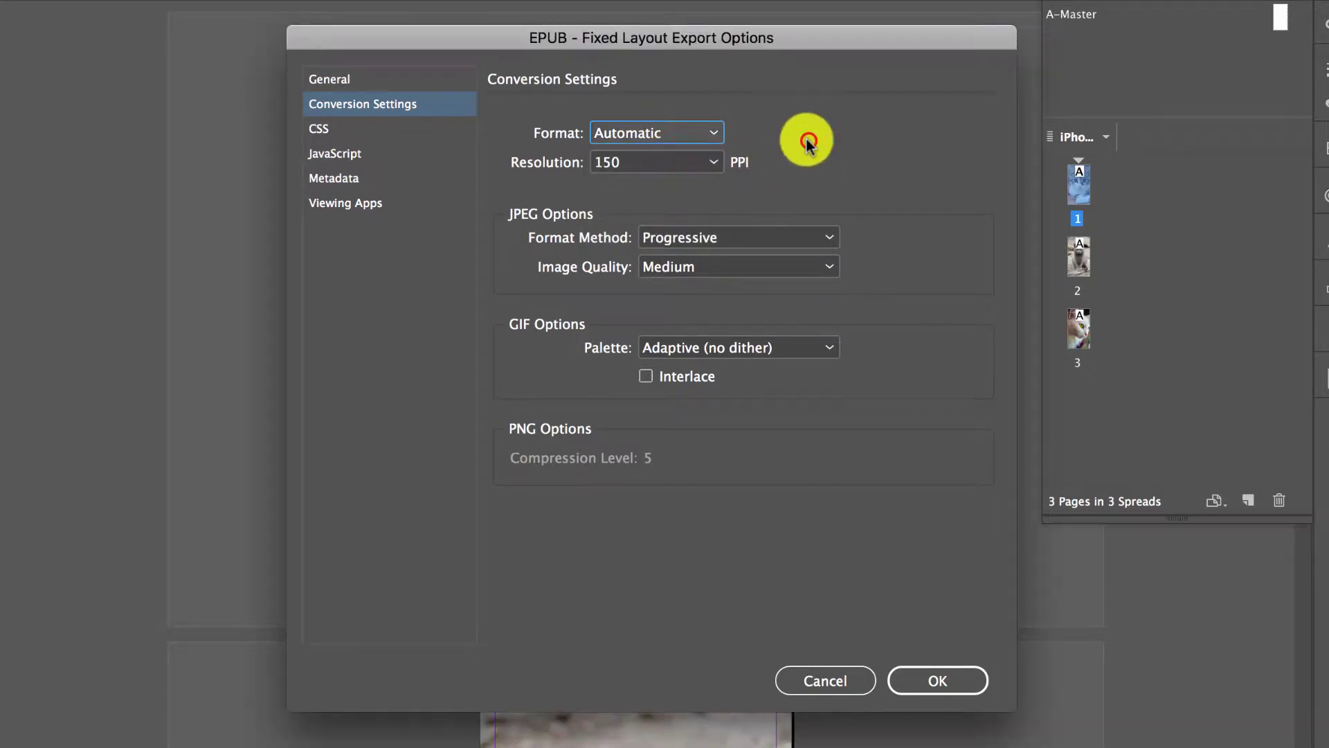
{"action": "left_click", "coordinate": [714, 161]}
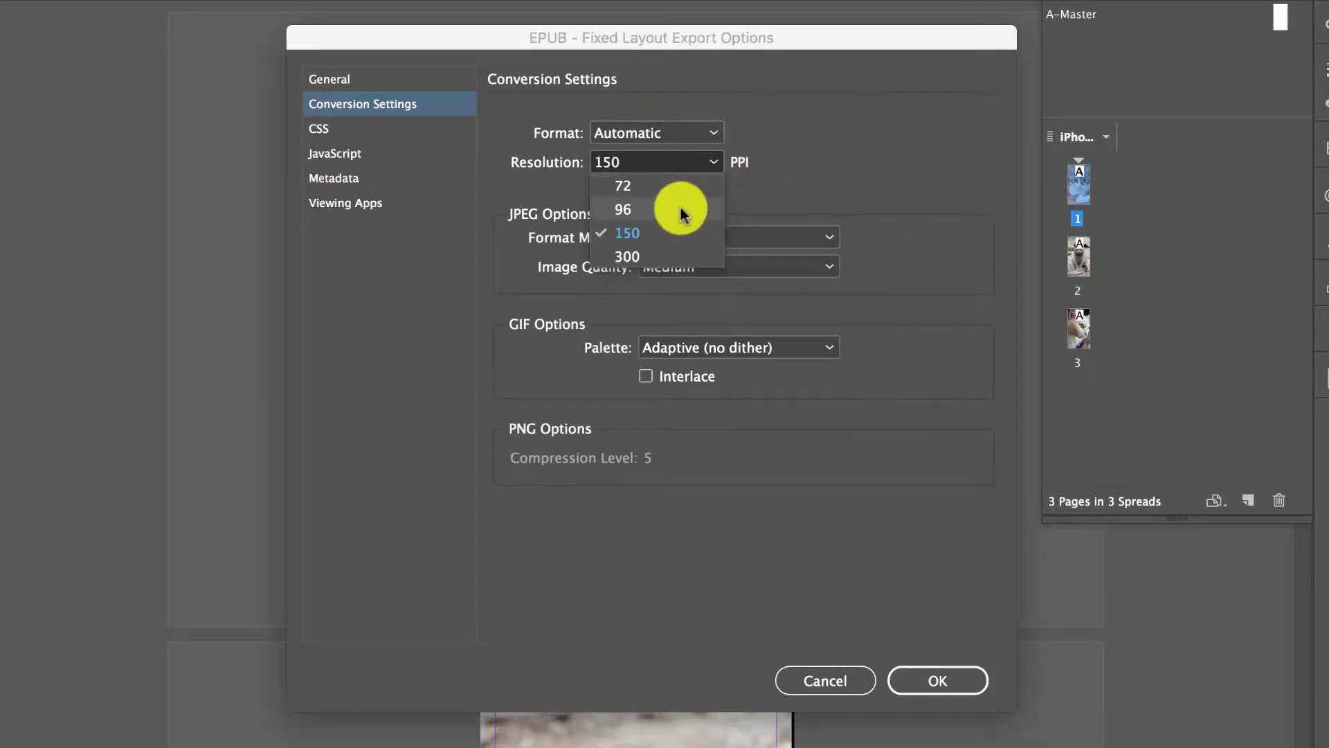
{"action": "left_click", "coordinate": [713, 161]}
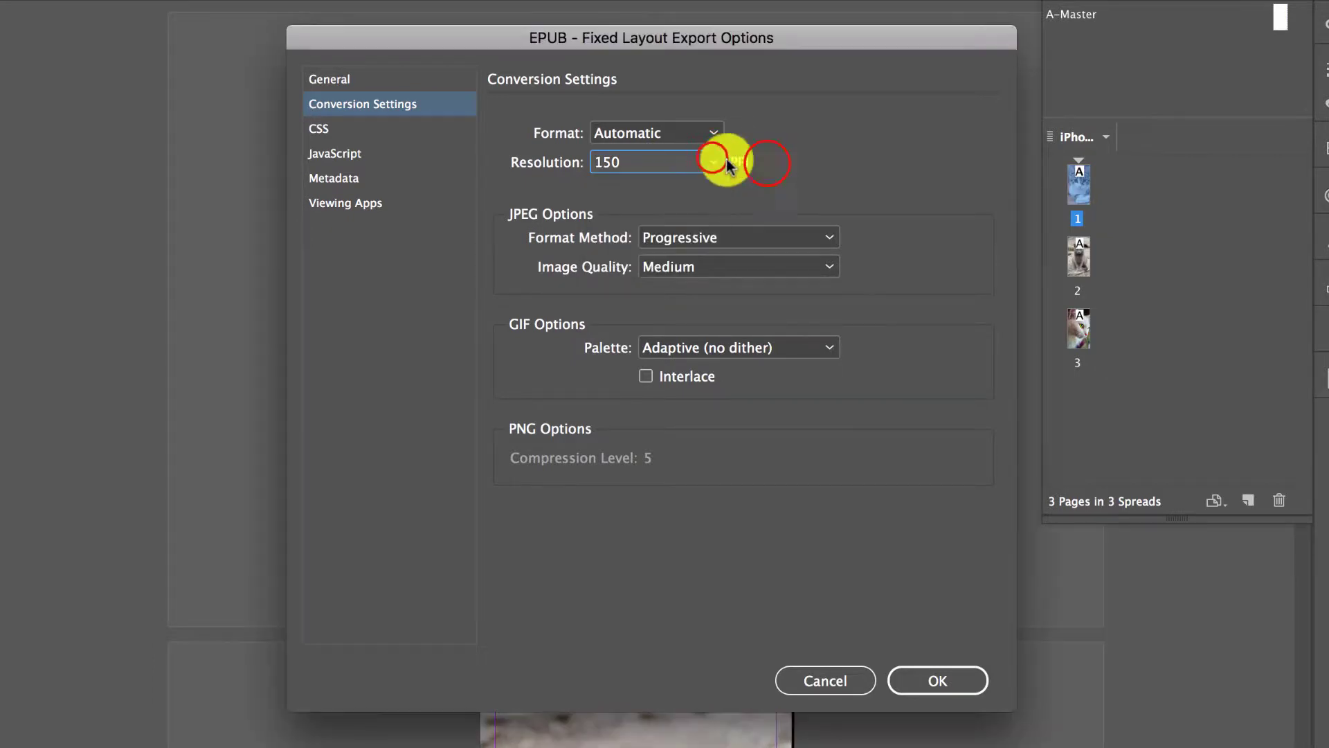
{"action": "left_click", "coordinate": [714, 161]}
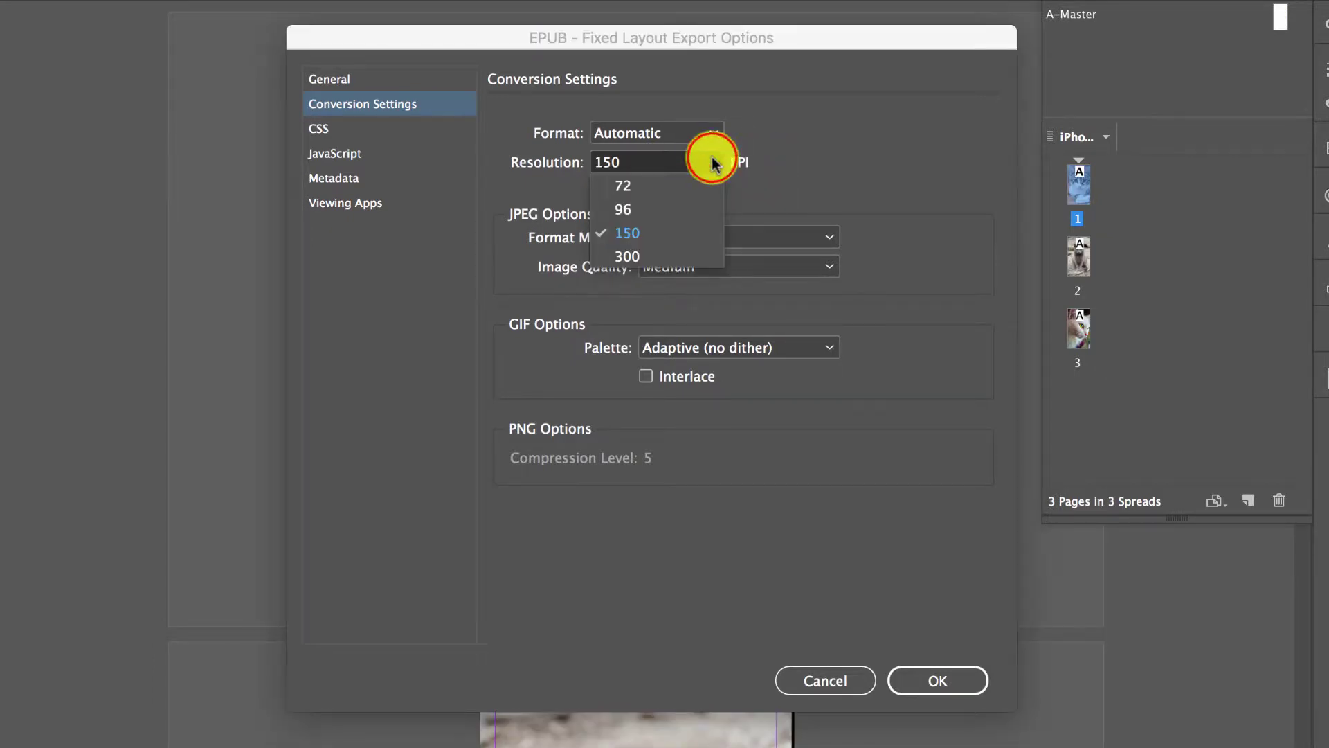
{"action": "left_click", "coordinate": [645, 256]}
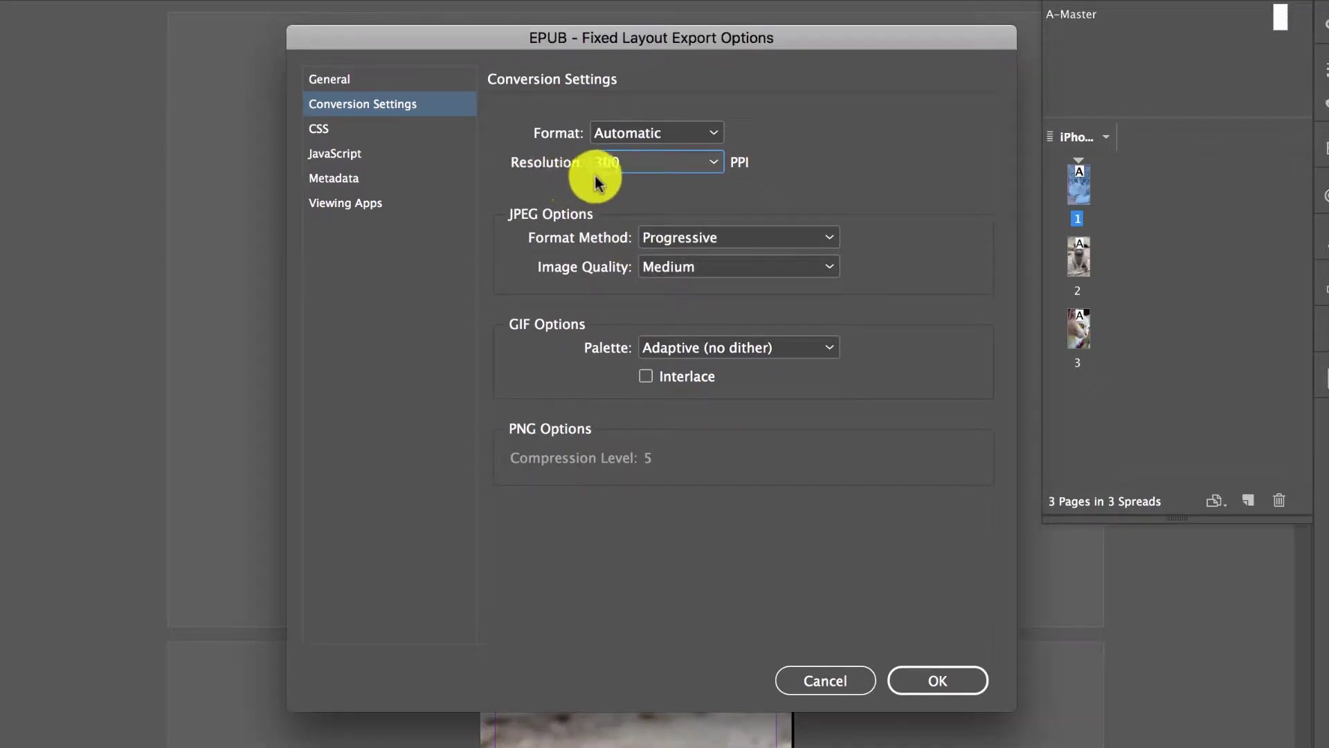
{"action": "left_click", "coordinate": [712, 166]}
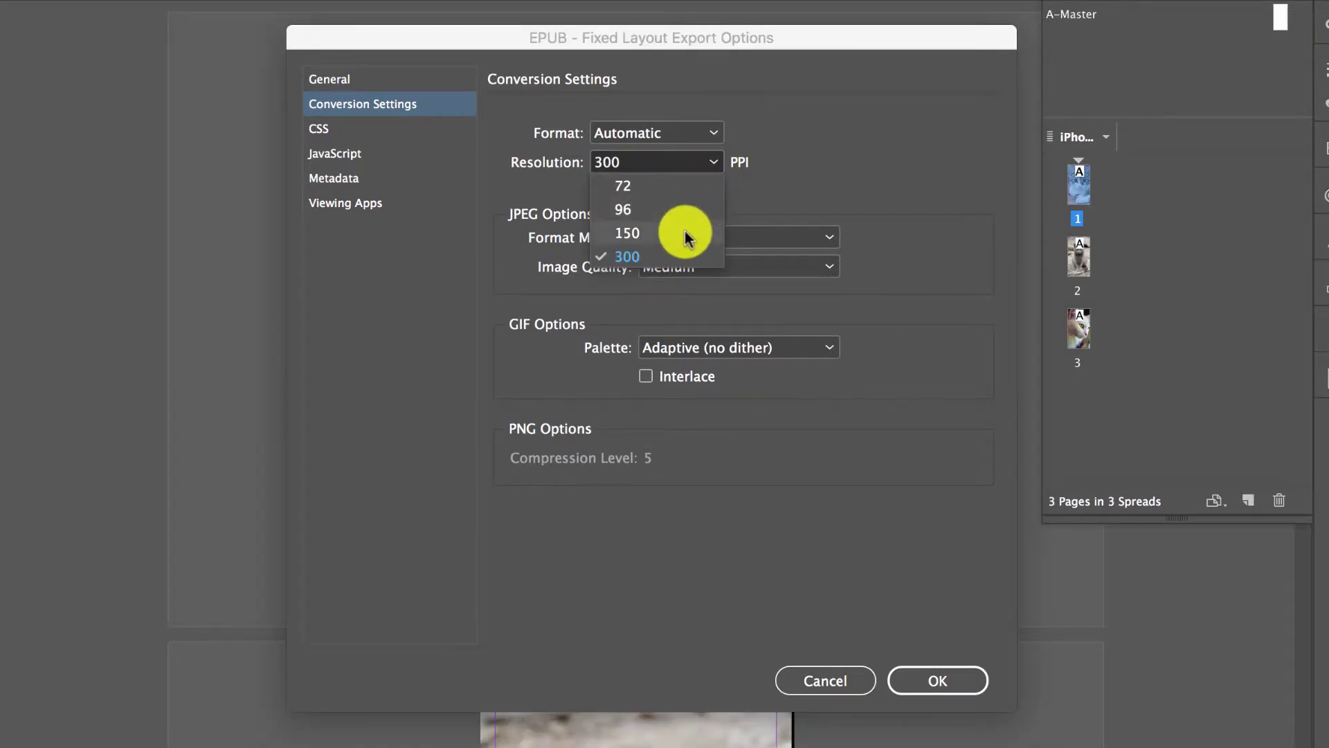
{"action": "left_click", "coordinate": [684, 207]}
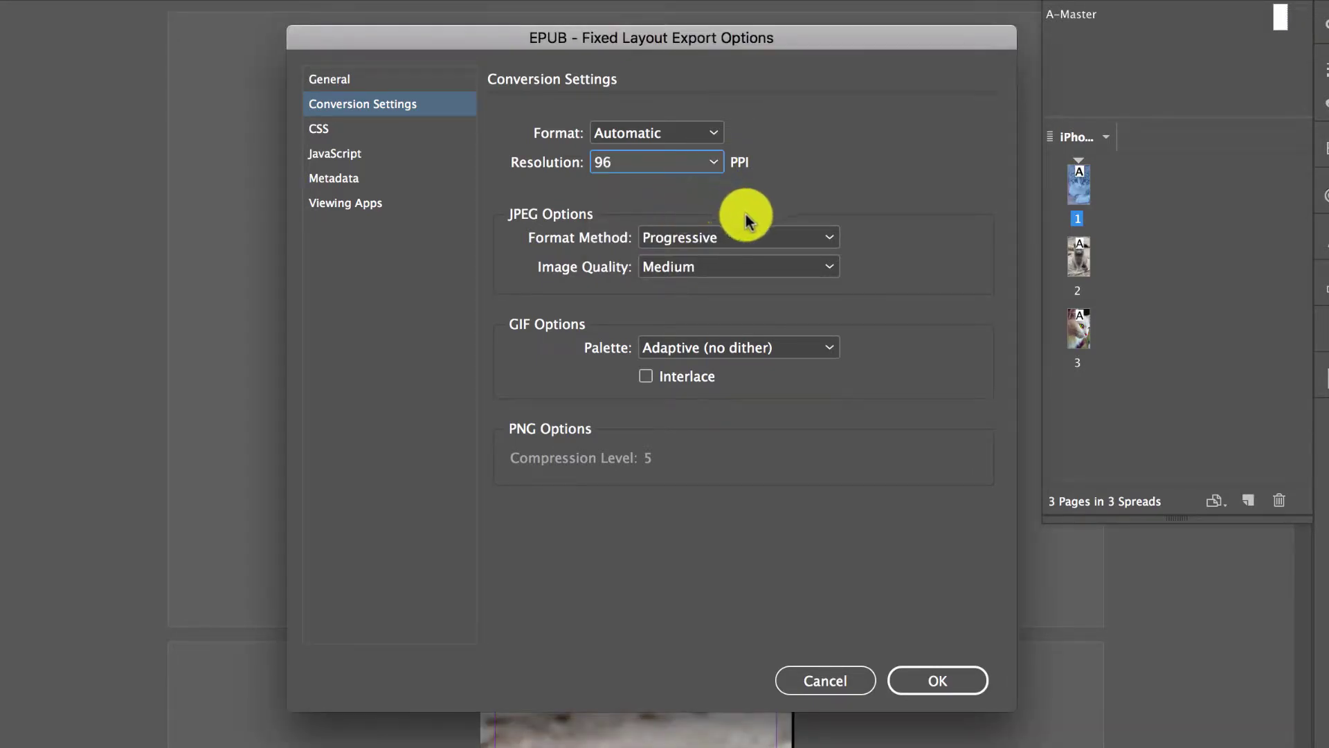
Keep the Progressive format method and Medium JPEG image quality.
{"action": "left_click", "coordinate": [689, 237]}
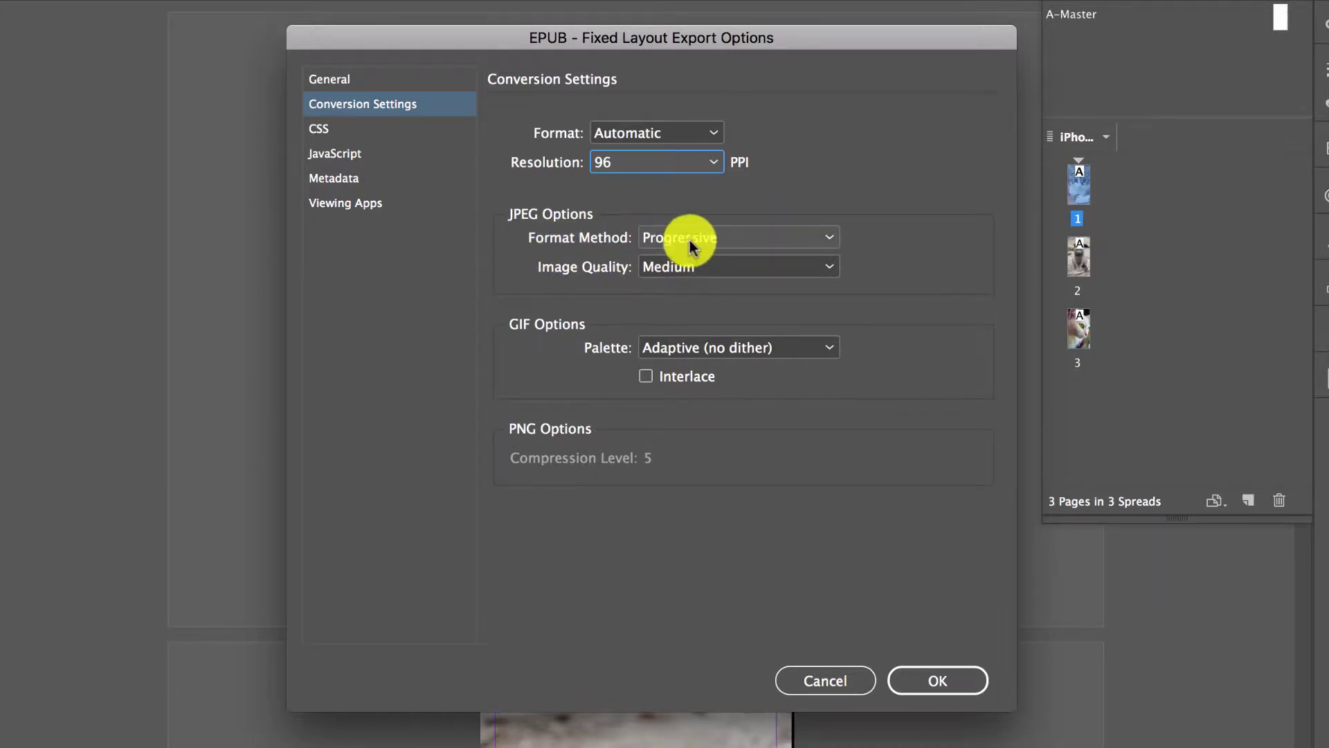
{"action": "left_click", "coordinate": [675, 244]}
{"action": "left_click", "coordinate": [776, 230]}
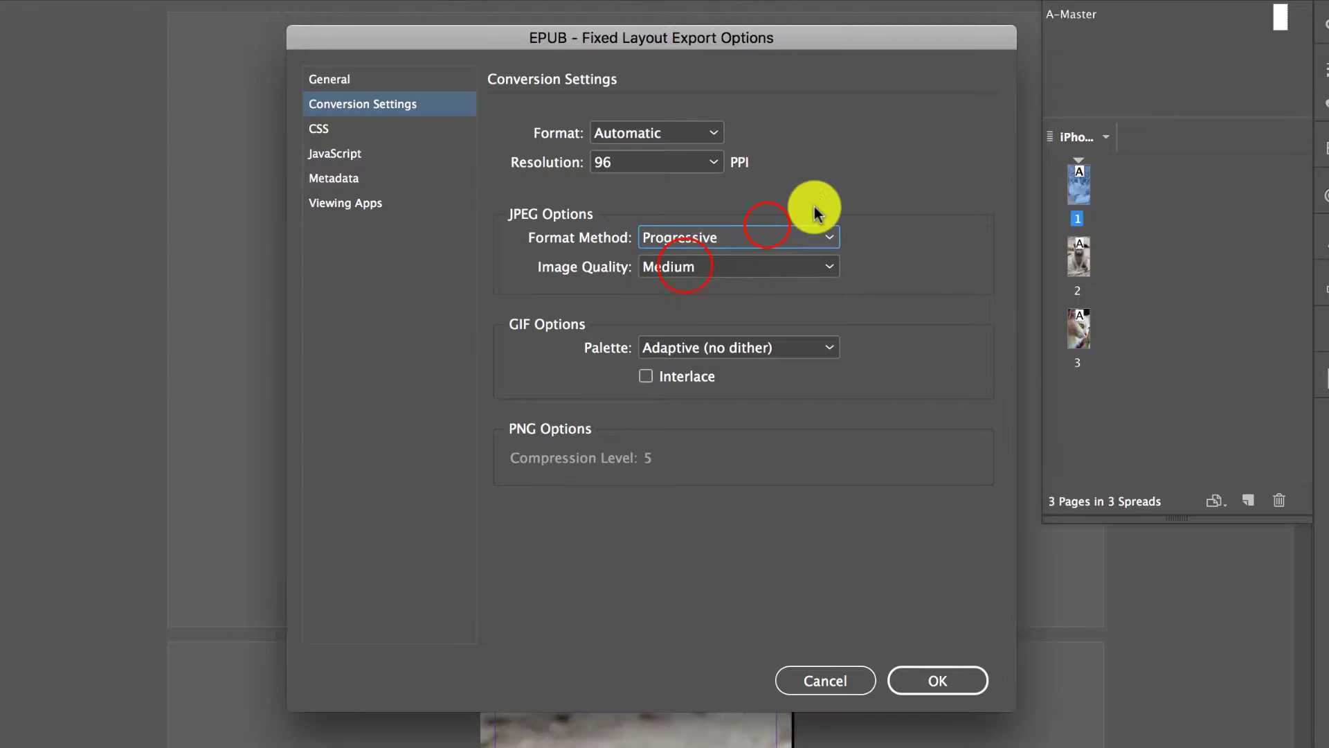
{"action": "left_click", "coordinate": [685, 267]}
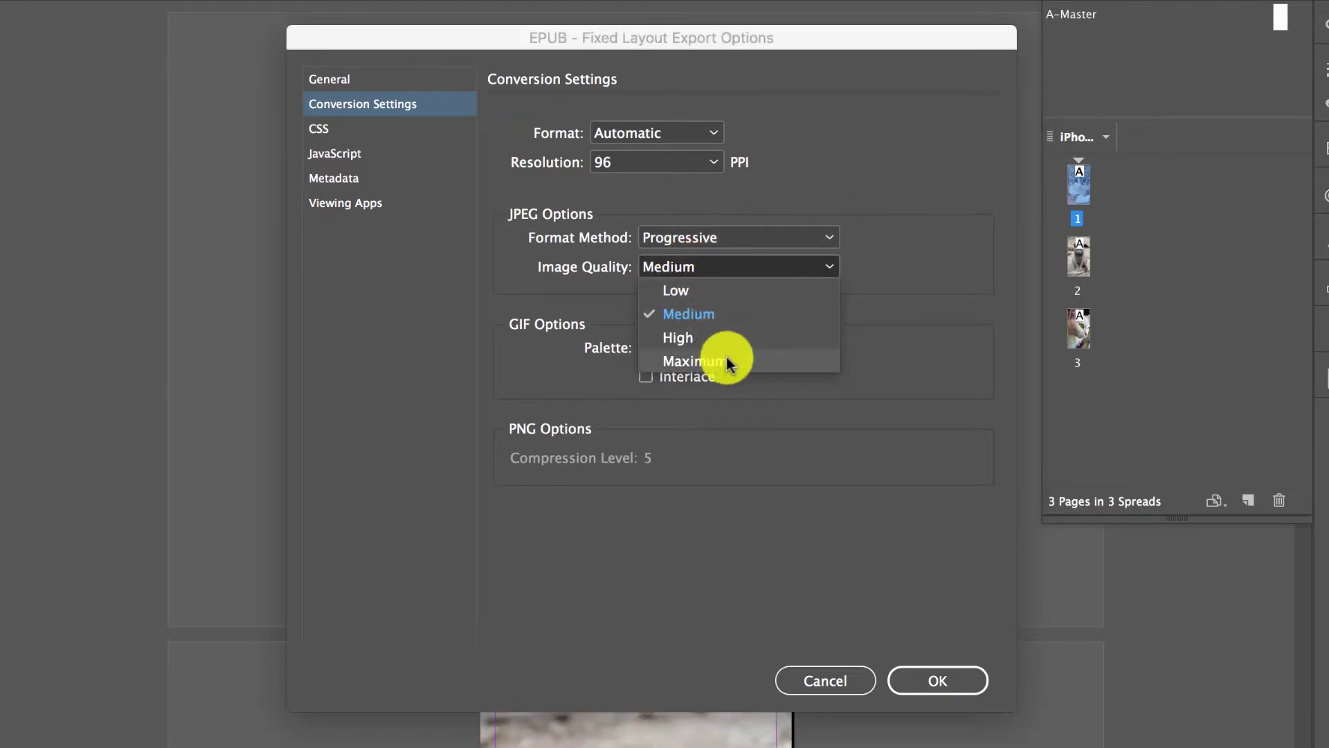
{"action": "left_click", "coordinate": [718, 316]}
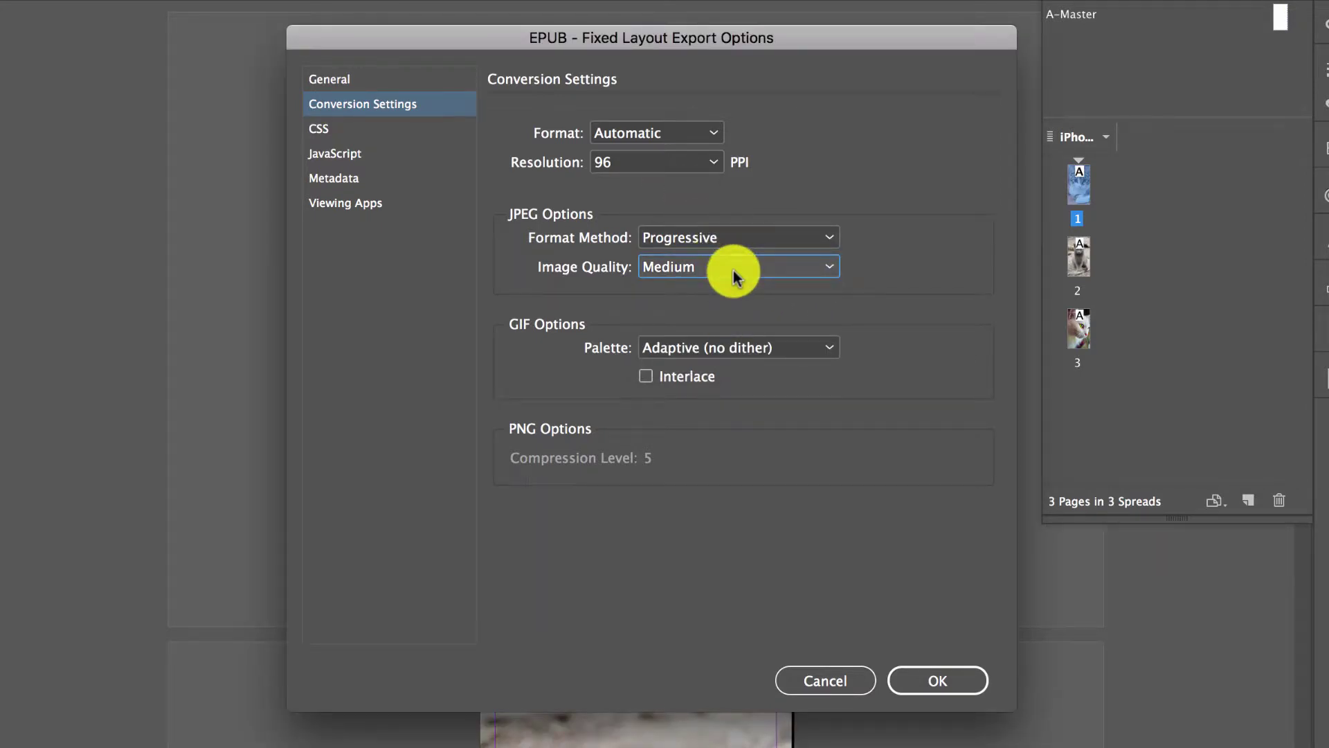
Try 72 PPI with Low quality, revert to 96 PPI and Medium, then export the EPUB.
{"action": "left_click", "coordinate": [702, 170]}
{"action": "left_click", "coordinate": [692, 184]}
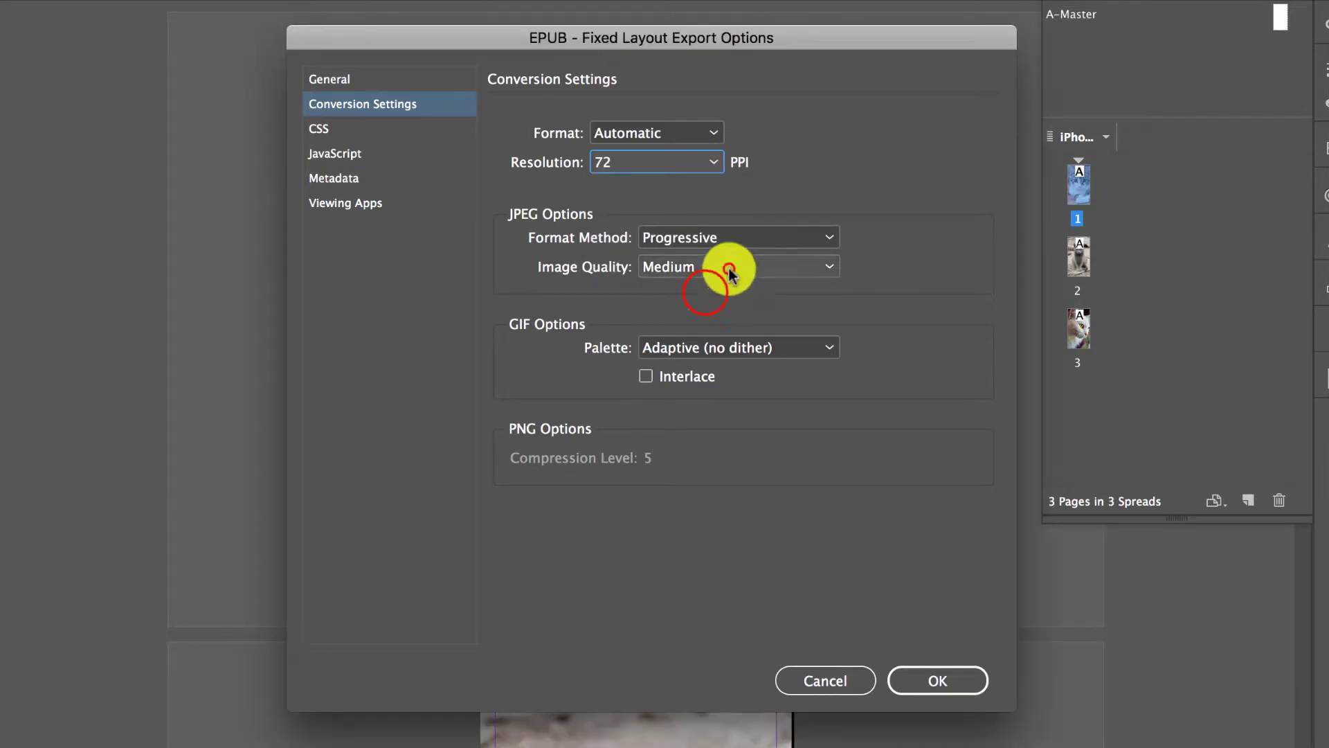
{"action": "left_click", "coordinate": [731, 270]}
{"action": "left_click", "coordinate": [740, 288]}
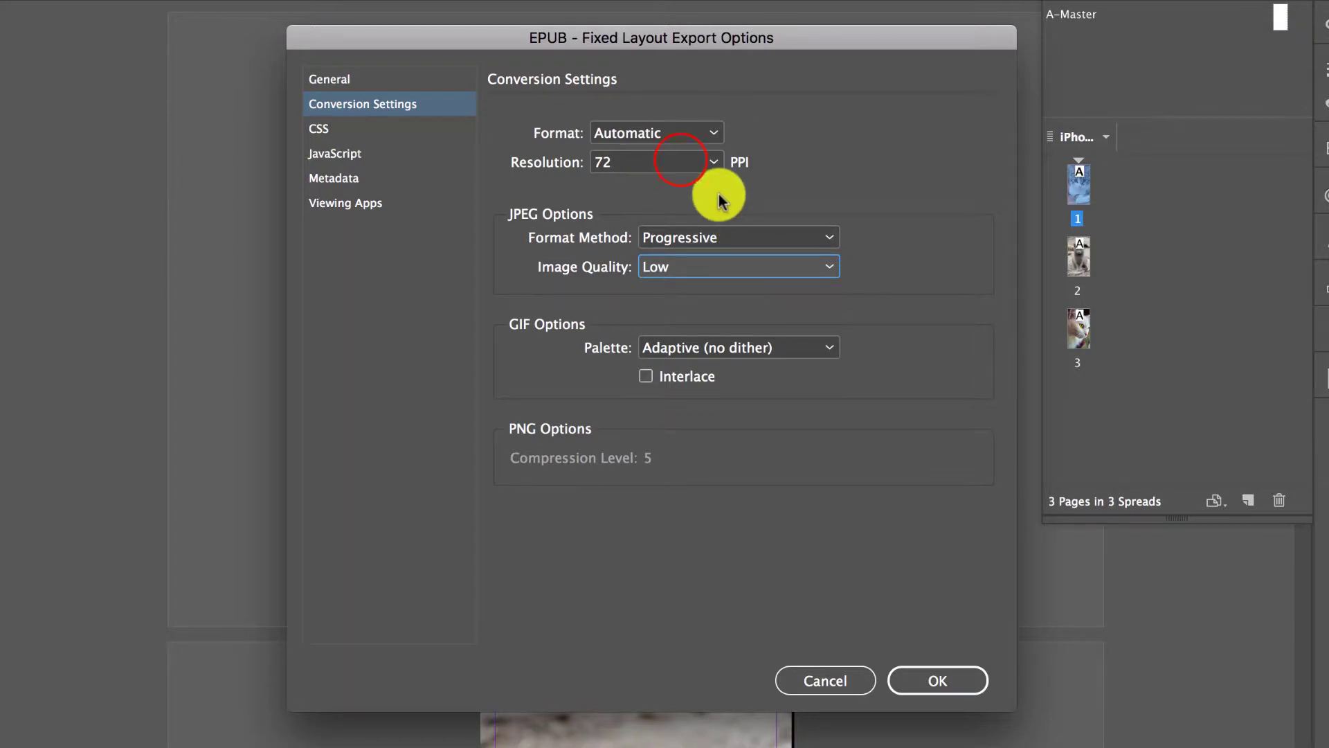
{"action": "left_click", "coordinate": [686, 164]}
{"action": "left_click", "coordinate": [688, 207]}
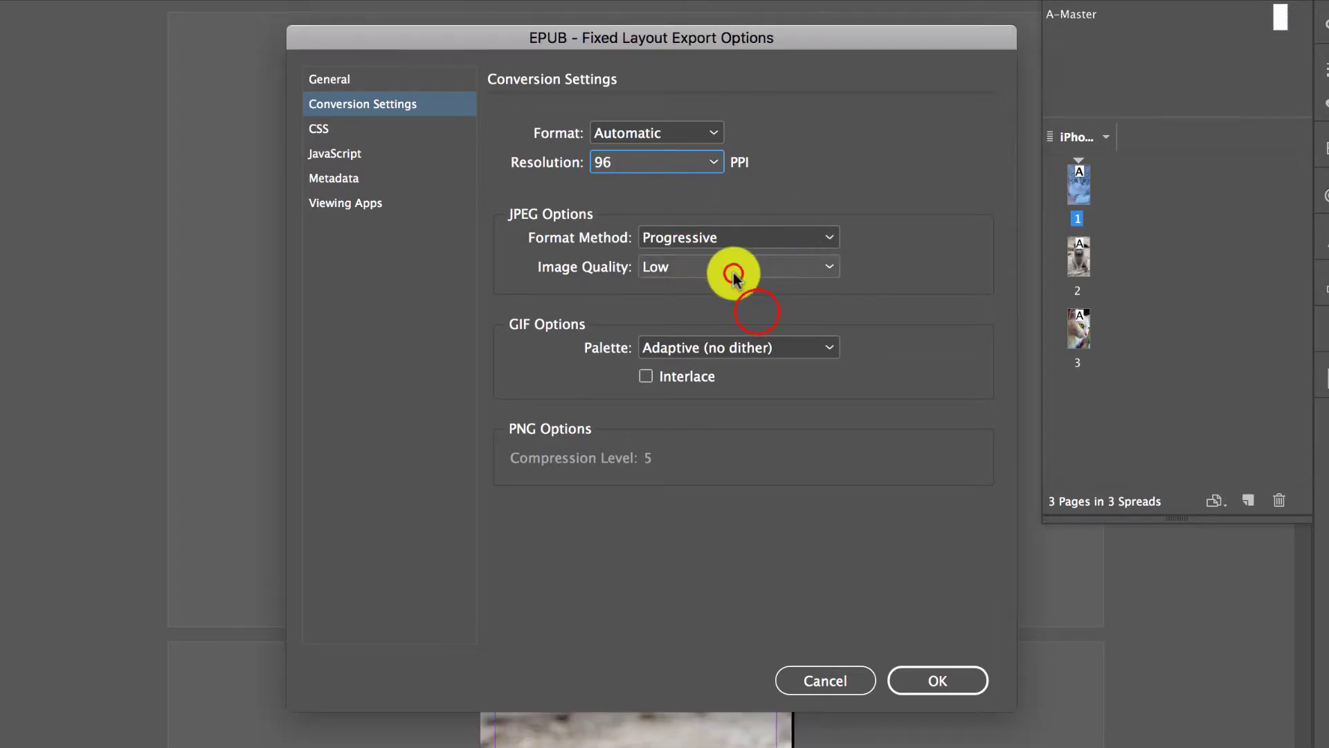
{"action": "left_click", "coordinate": [734, 274]}
{"action": "left_click", "coordinate": [759, 314]}
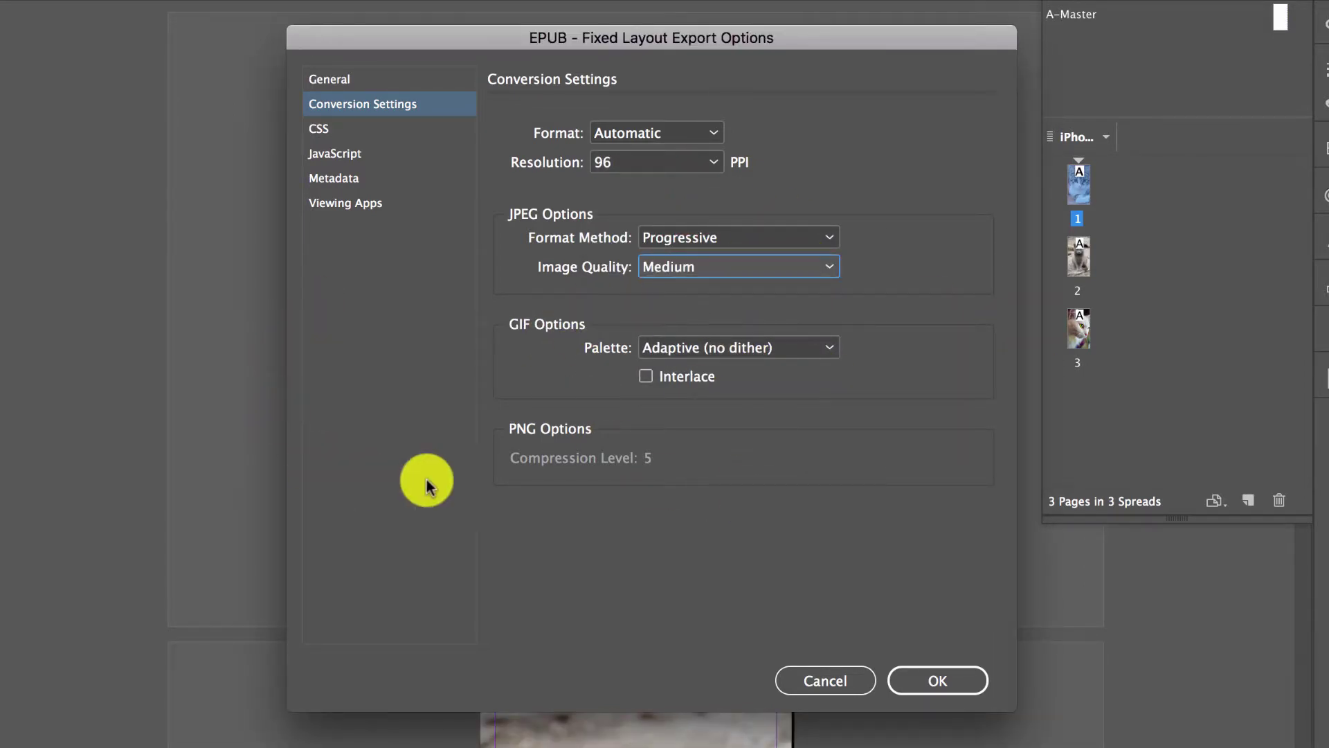
{"action": "left_click", "coordinate": [931, 681]}
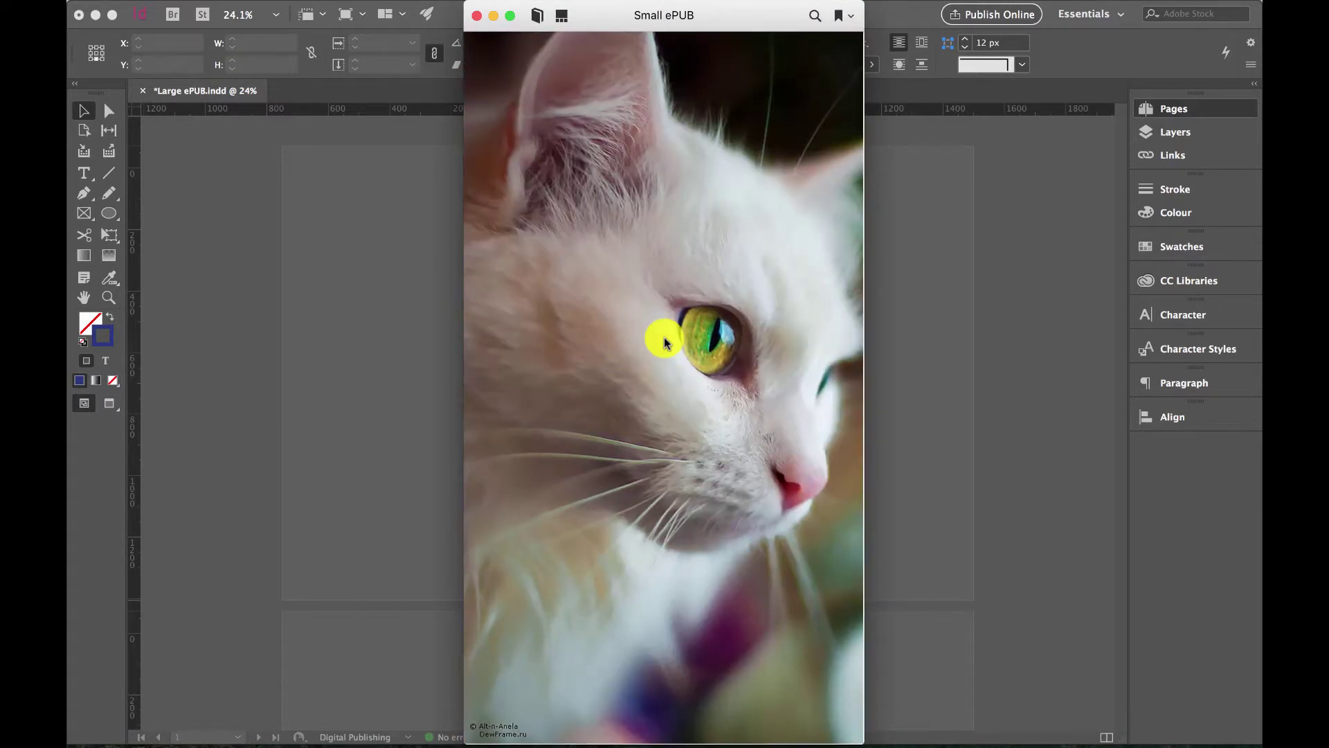
Move the Small ePUB reader aside and open Large ePUB from the iBooks library.
{"action": "left_click", "coordinate": [636, 20]}
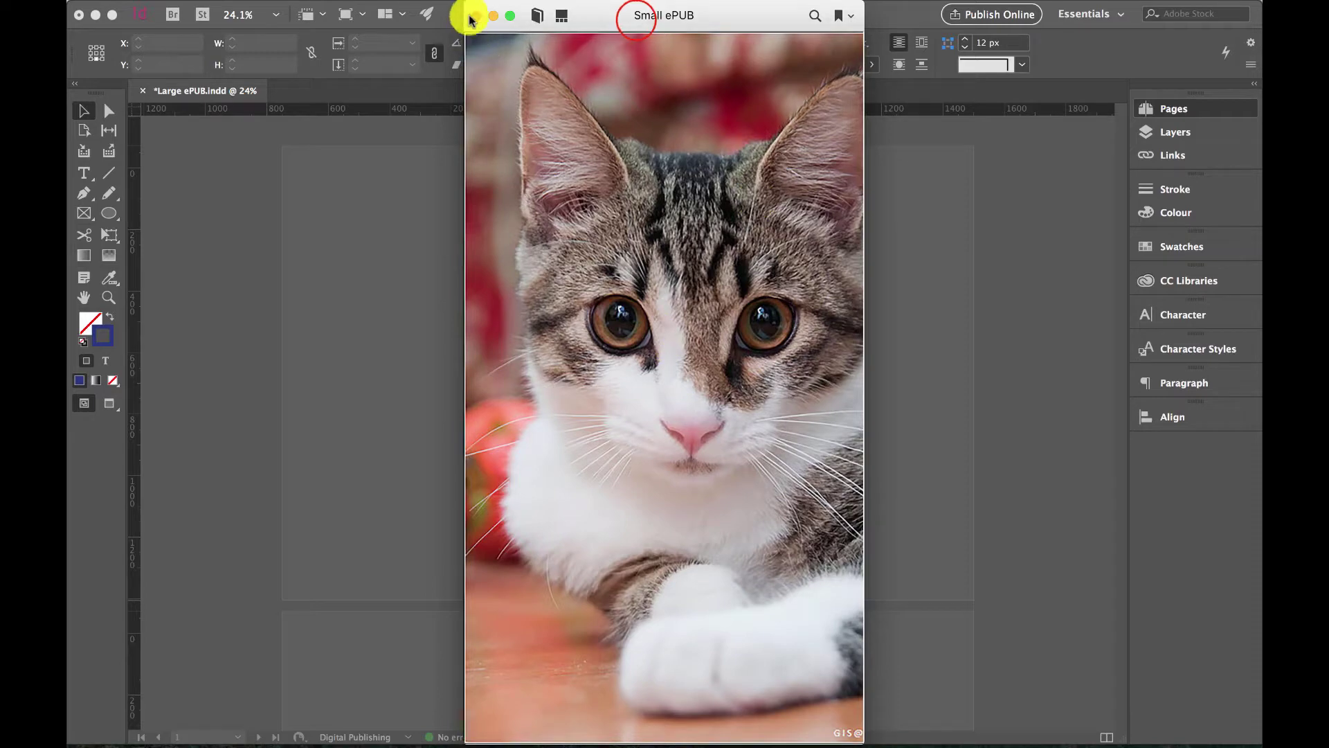
{"action": "left_click_drag", "start_coordinate": [616, 21], "coordinate": [593, 24]}
{"action": "left_click", "coordinate": [538, 19]}
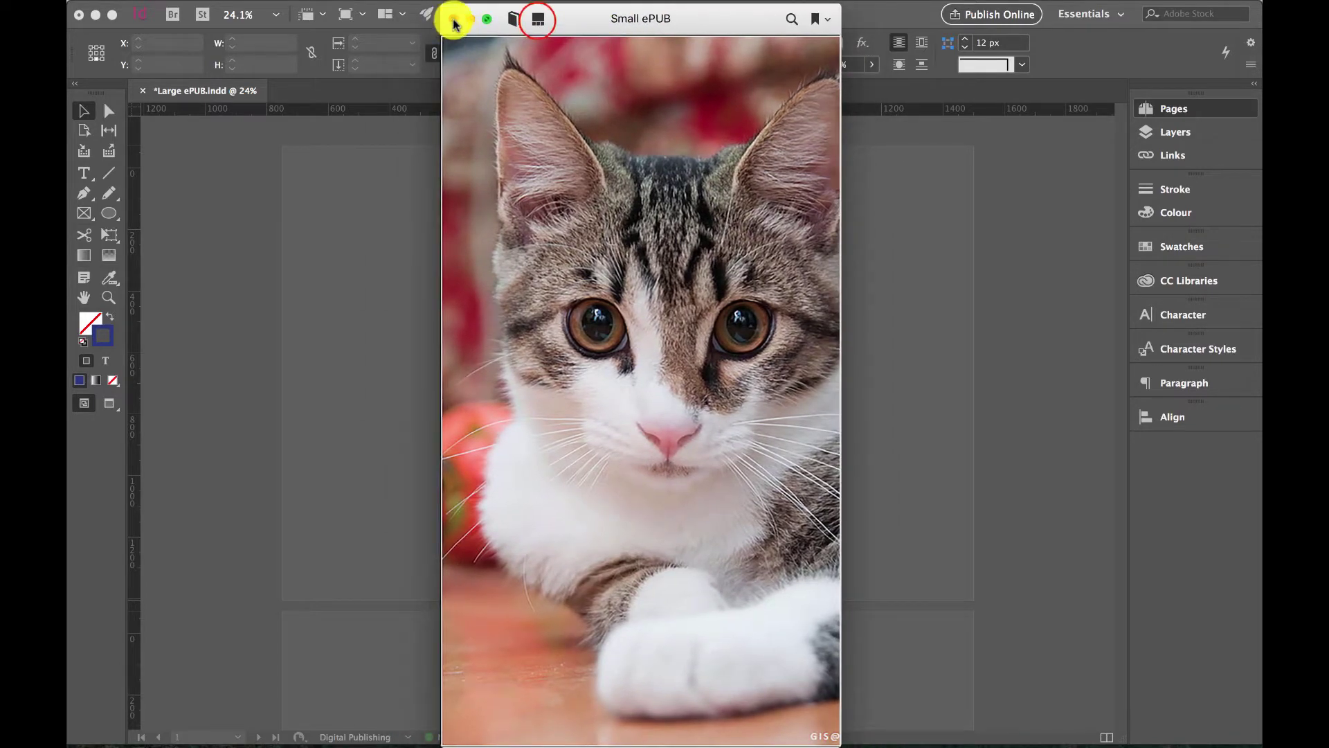
{"action": "left_click", "coordinate": [514, 19]}
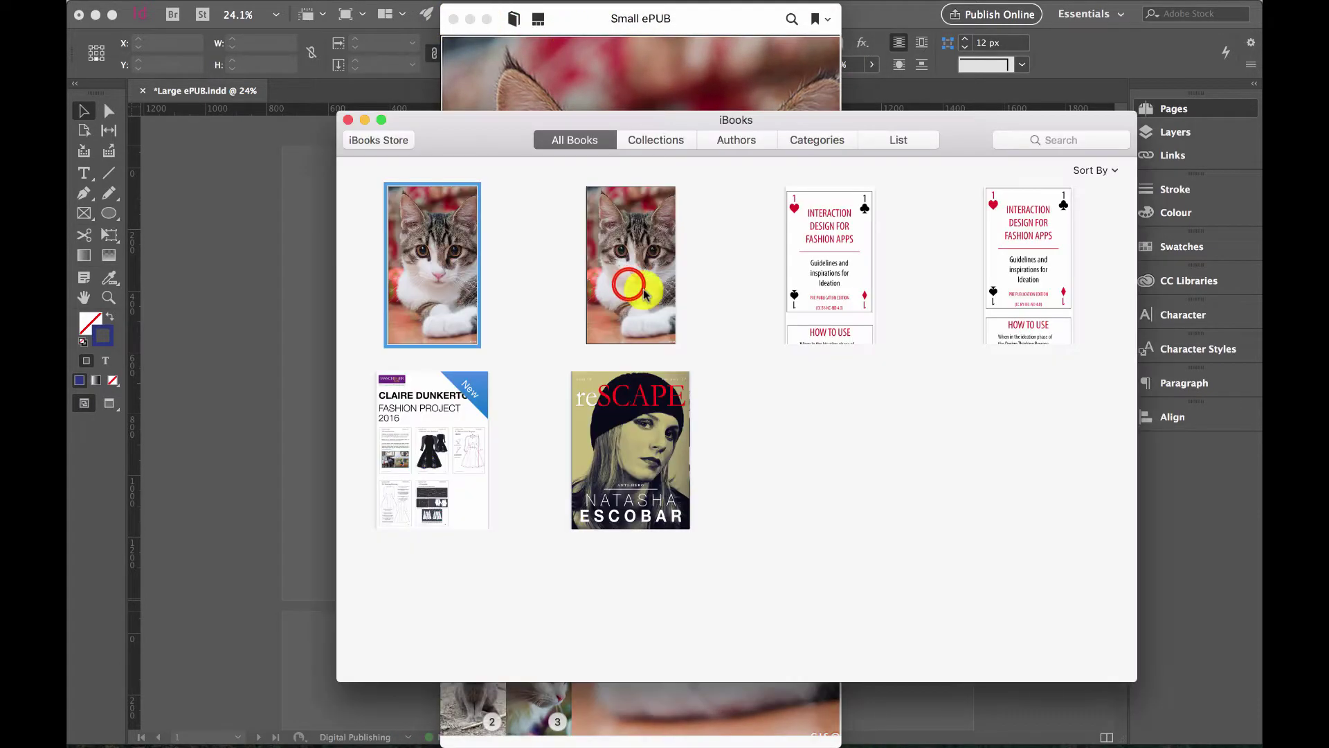
{"action": "left_click", "coordinate": [629, 285]}
{"action": "left_click", "coordinate": [629, 285]}
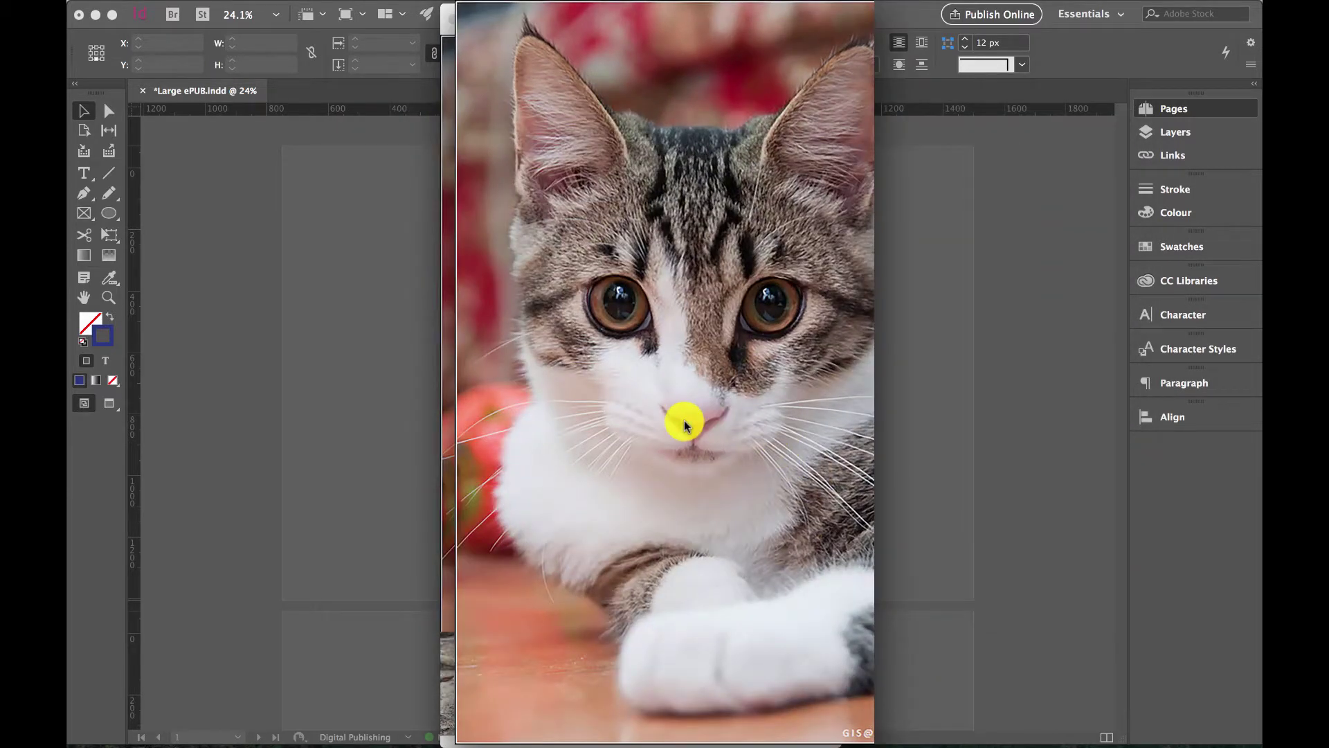
Arrange the Large and Small ePUB windows side by side and page forward through both.
{"action": "key", "text": "Right"}
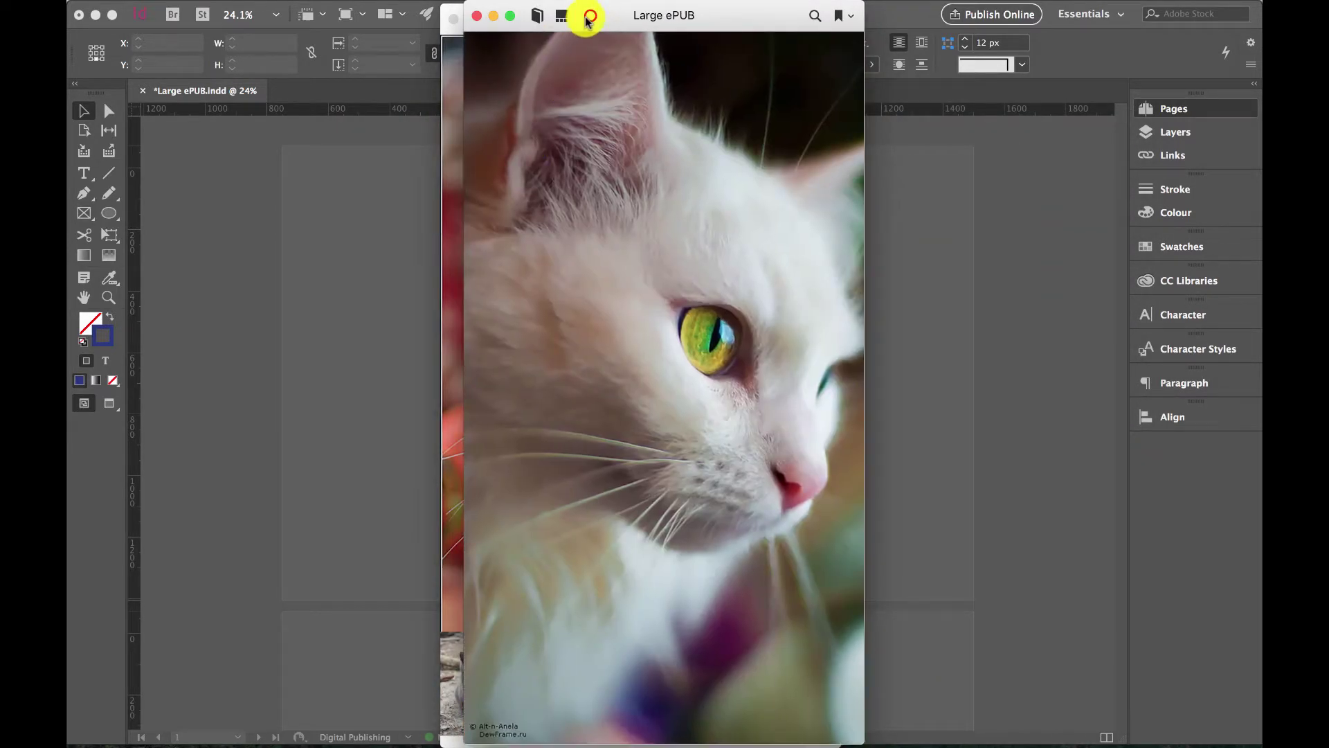
{"action": "left_click_drag", "start_coordinate": [585, 14], "coordinate": [980, 40]}
{"action": "left_click_drag", "start_coordinate": [721, 18], "coordinate": [492, 9]}
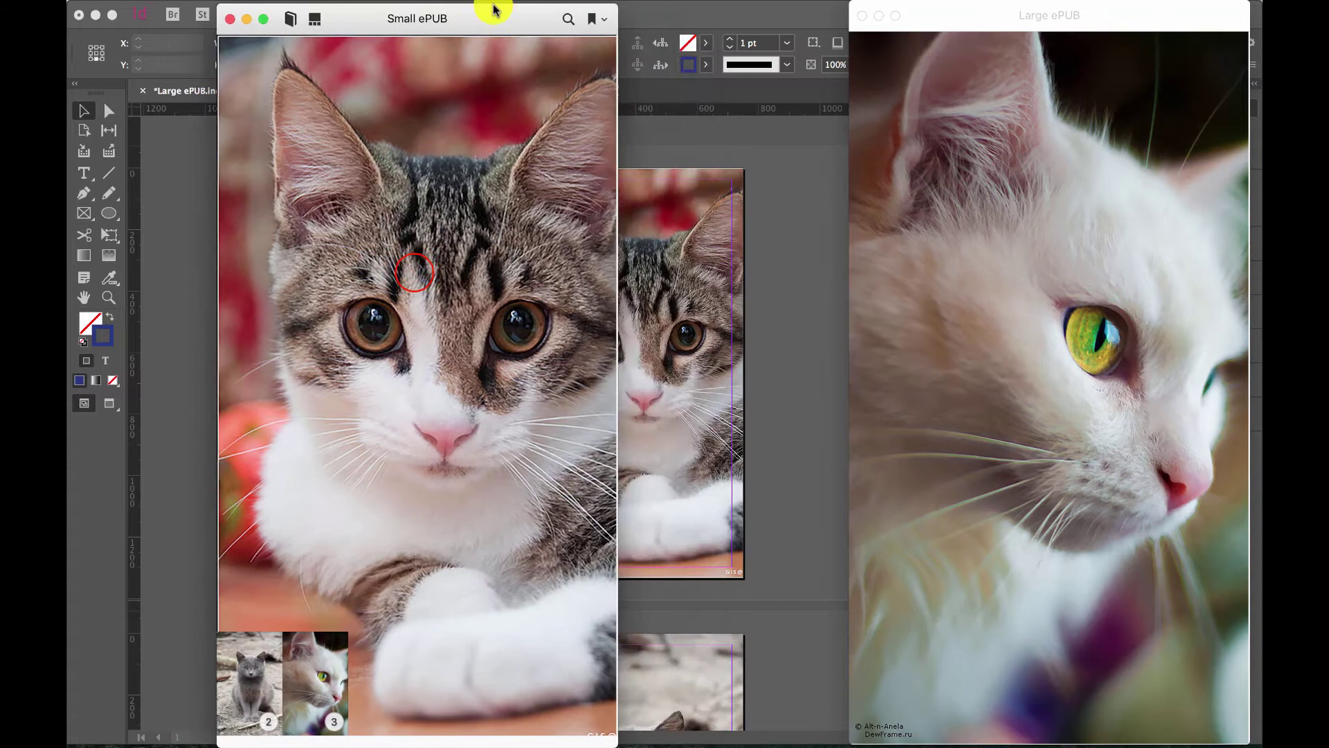
{"action": "left_click", "coordinate": [415, 270]}
{"action": "key", "text": "Right"}
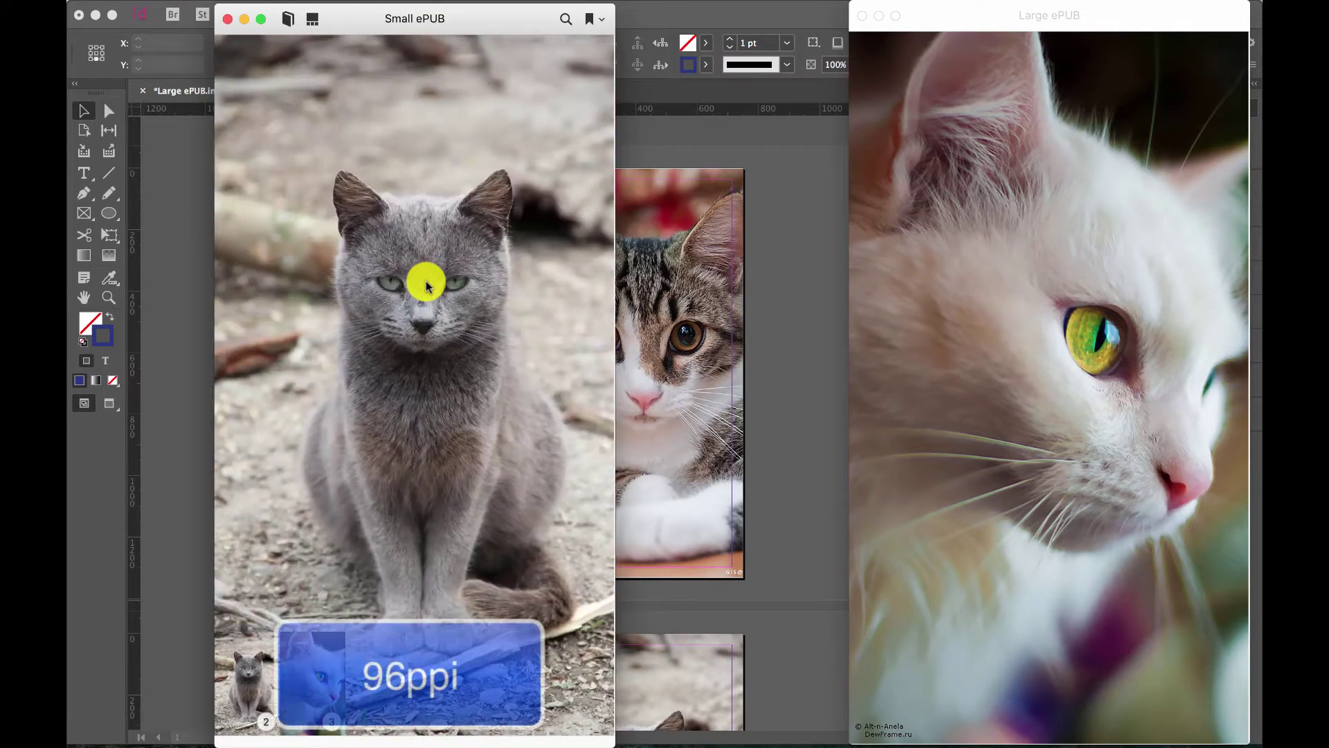
{"action": "key", "text": "Right"}
{"action": "left_click", "coordinate": [997, 22]}
{"action": "left_click_drag", "start_coordinate": [998, 27], "coordinate": [787, 14]}
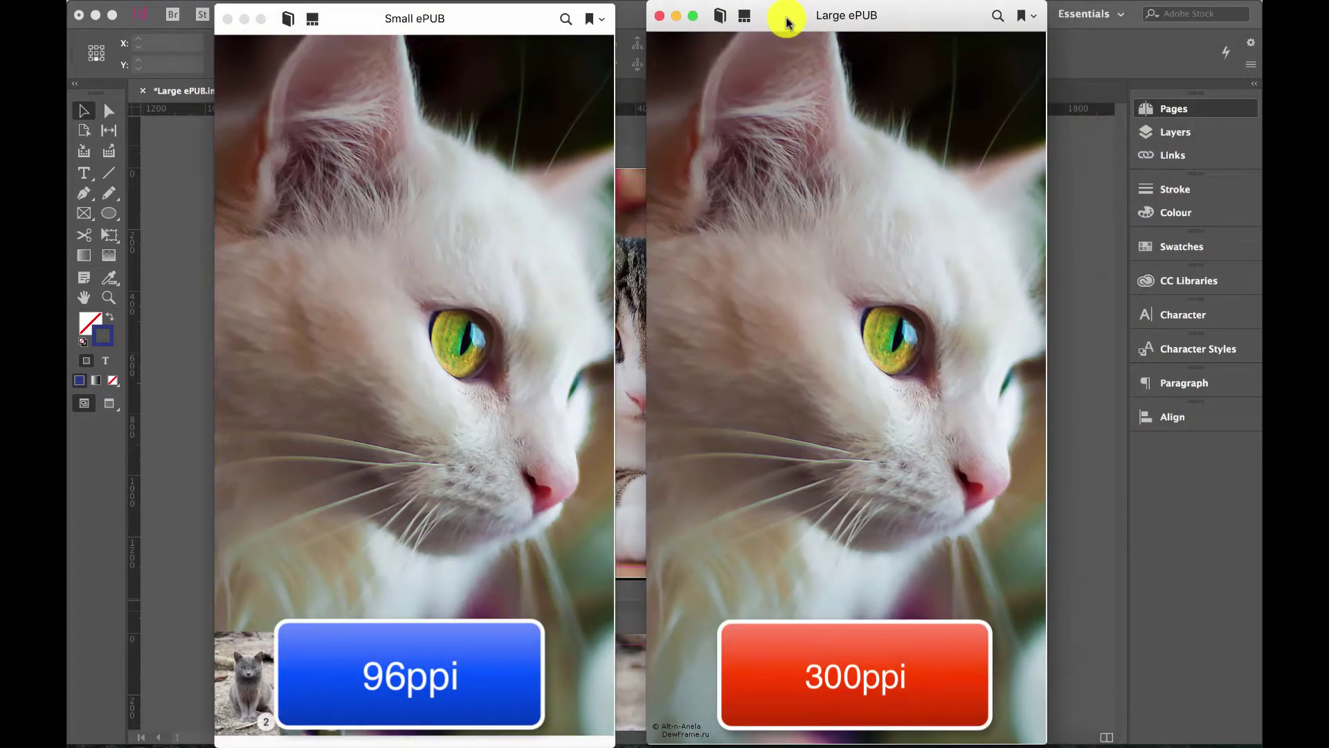
Page back in each book to compare image quality, then close both readers.
{"action": "left_click", "coordinate": [710, 354]}
{"action": "key", "text": "Left"}
{"action": "left_click", "coordinate": [442, 404]}
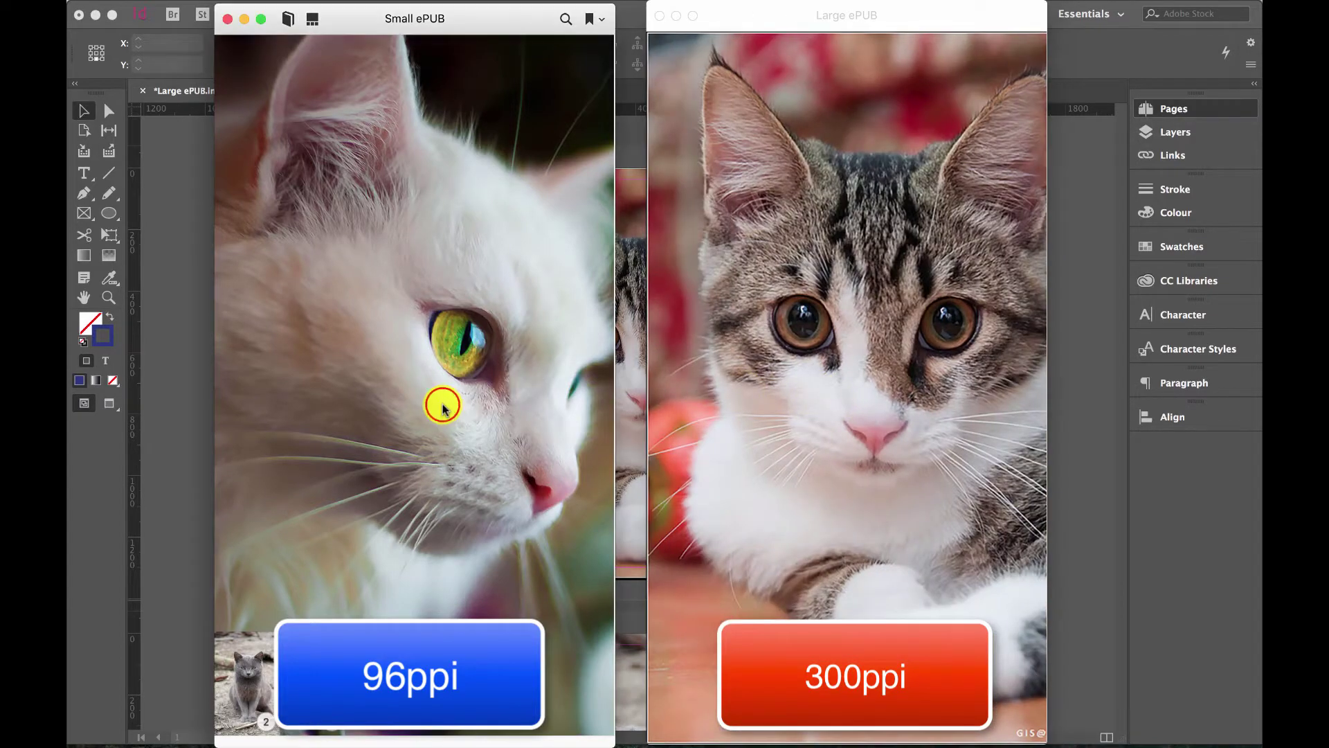
{"action": "key", "text": "Left"}
{"action": "key", "text": "Left"}
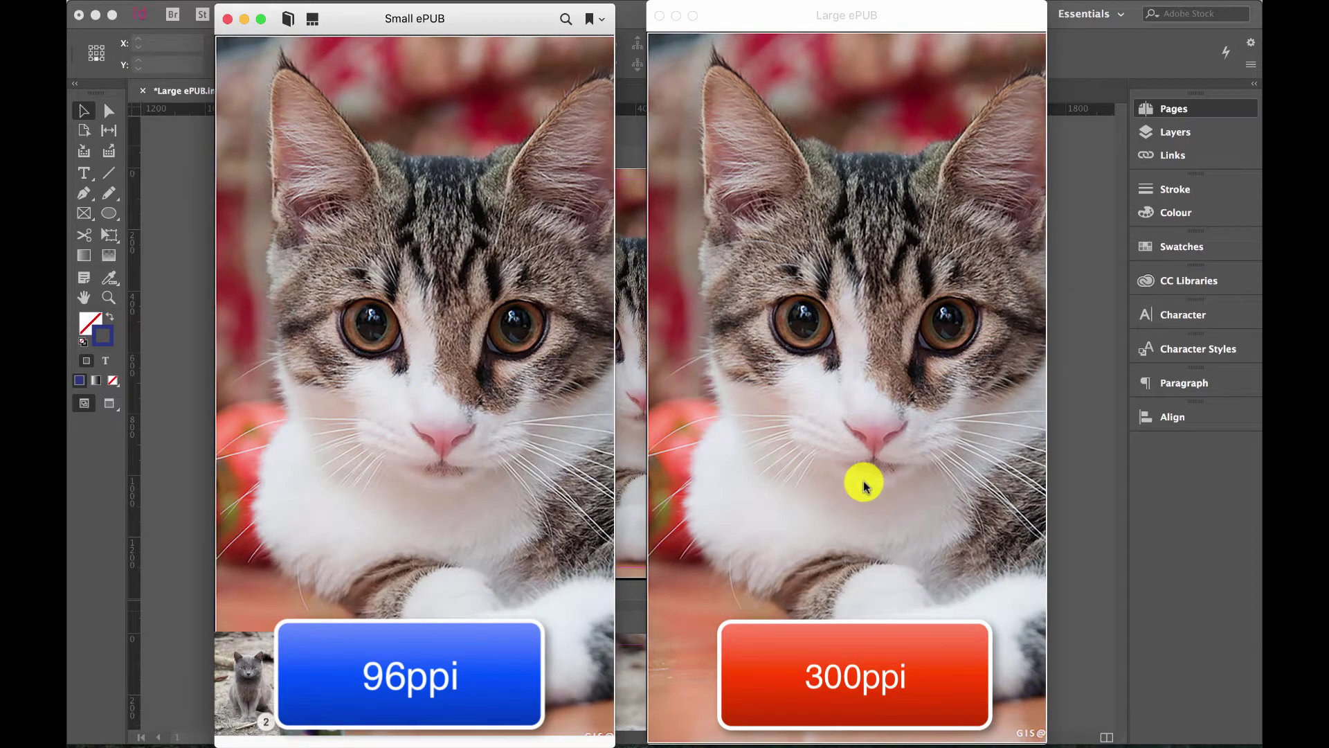
{"action": "left_click", "coordinate": [659, 15]}
{"action": "left_click", "coordinate": [226, 15]}
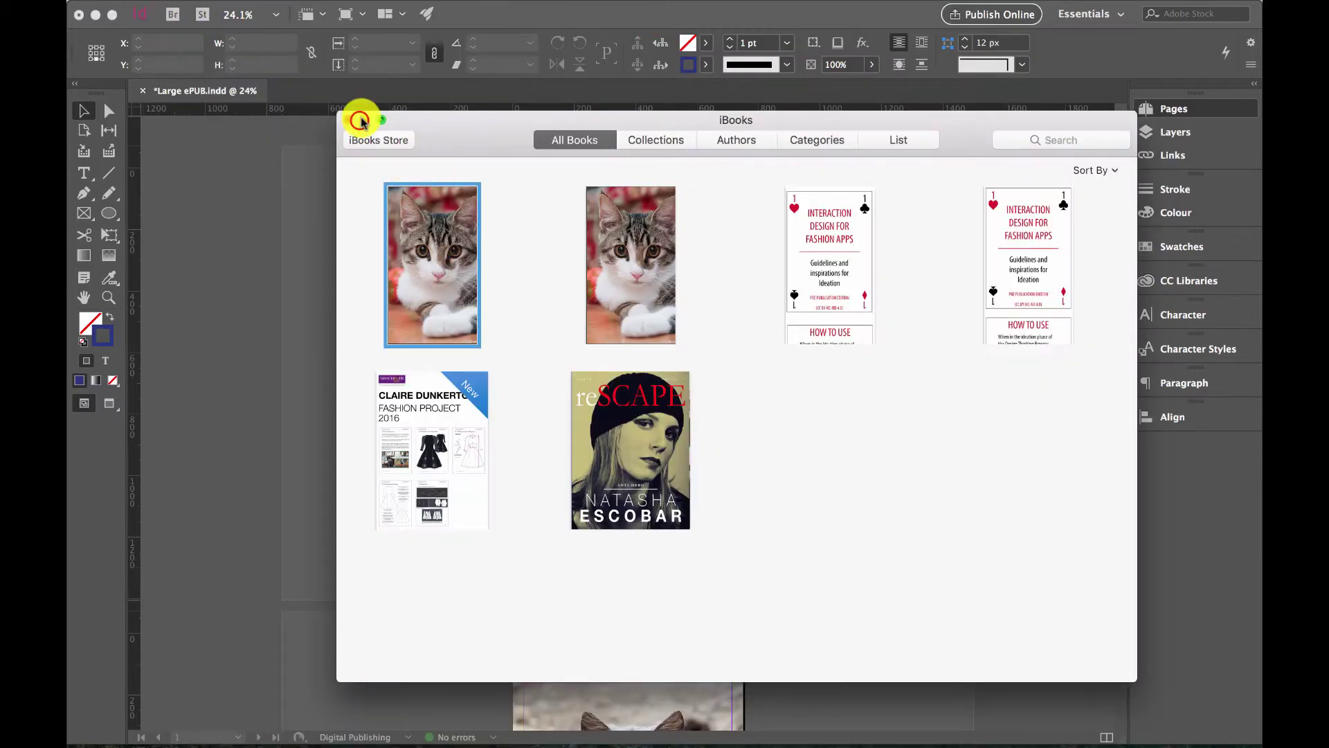
Check Small ePUB.epub is 4 MB versus Large ePUB's 35.5 MB, then return to InDesign.
{"action": "left_click", "coordinate": [364, 119]}
{"action": "left_click", "coordinate": [96, 14]}
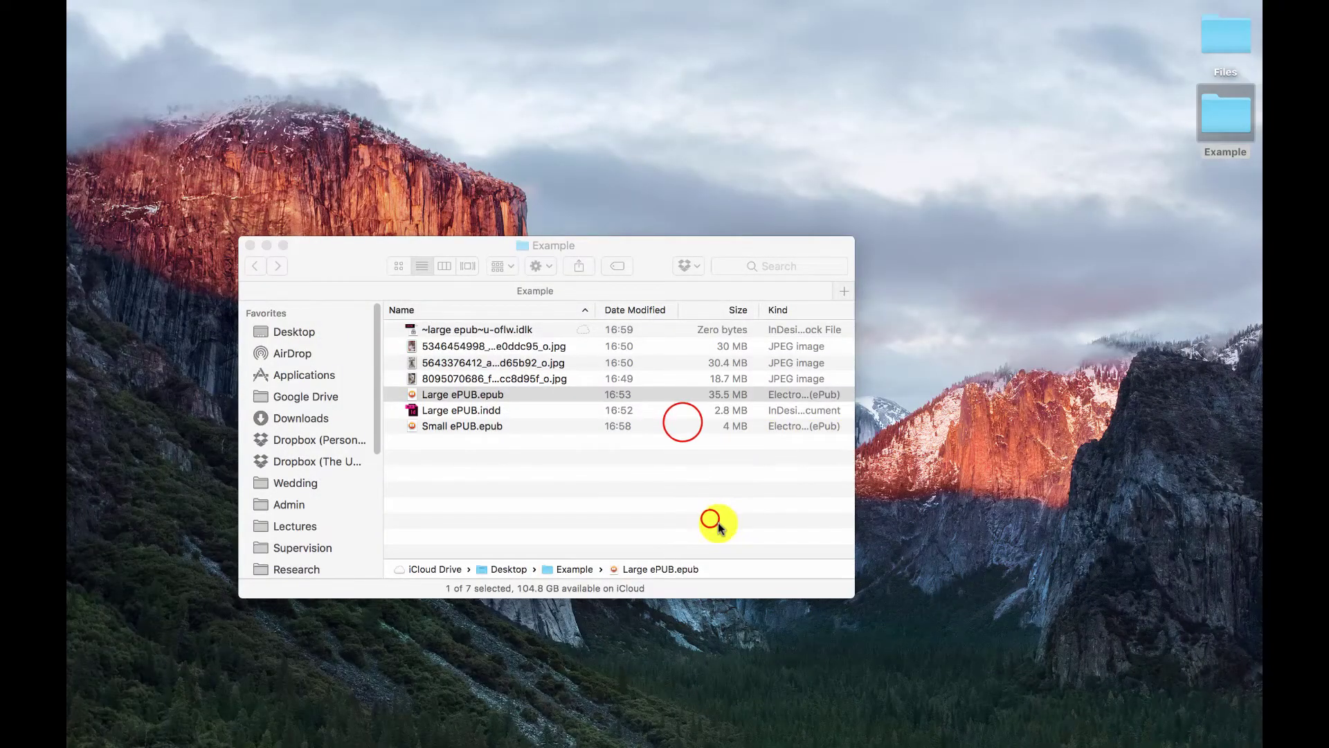
{"action": "left_click", "coordinate": [720, 425]}
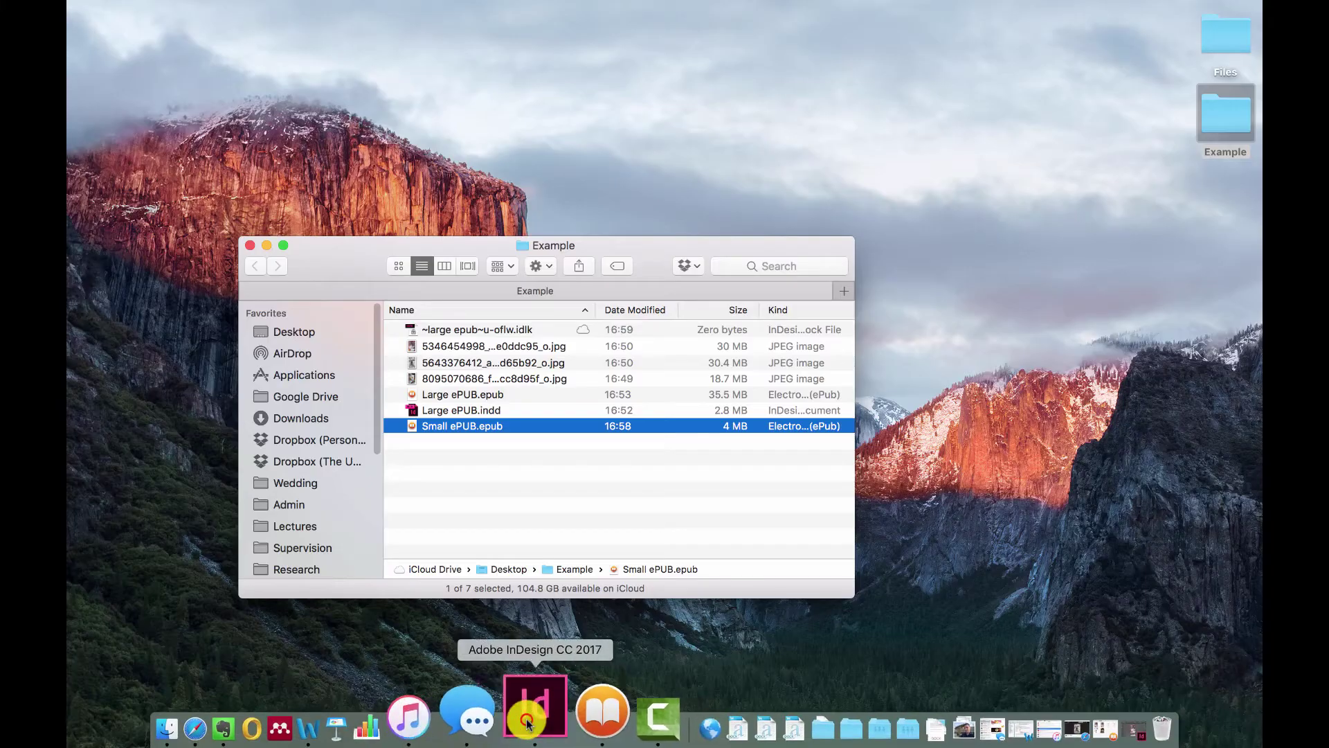
{"action": "left_click", "coordinate": [527, 730]}
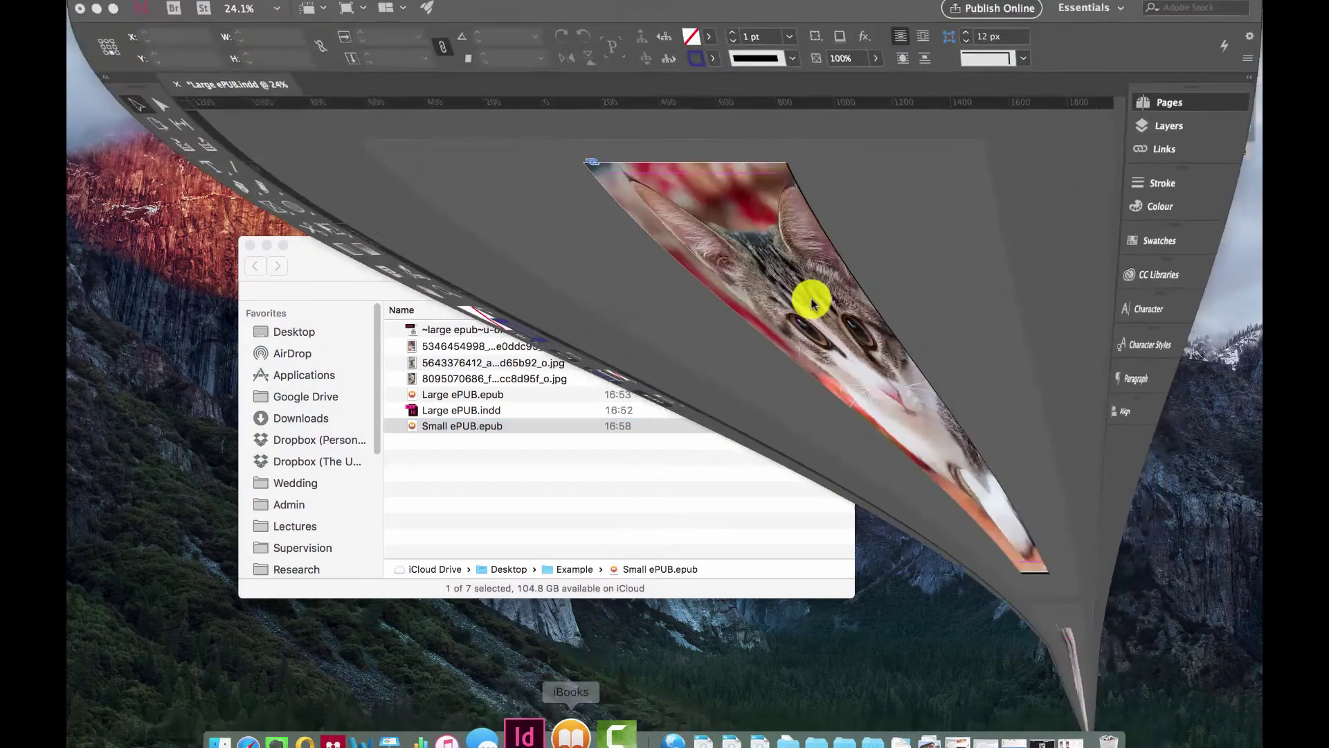
Re-export over Small ePUB.epub, confirm 96 PPI and Medium quality in Conversion Settings, then cancel.
{"action": "left_click", "coordinate": [210, 9]}
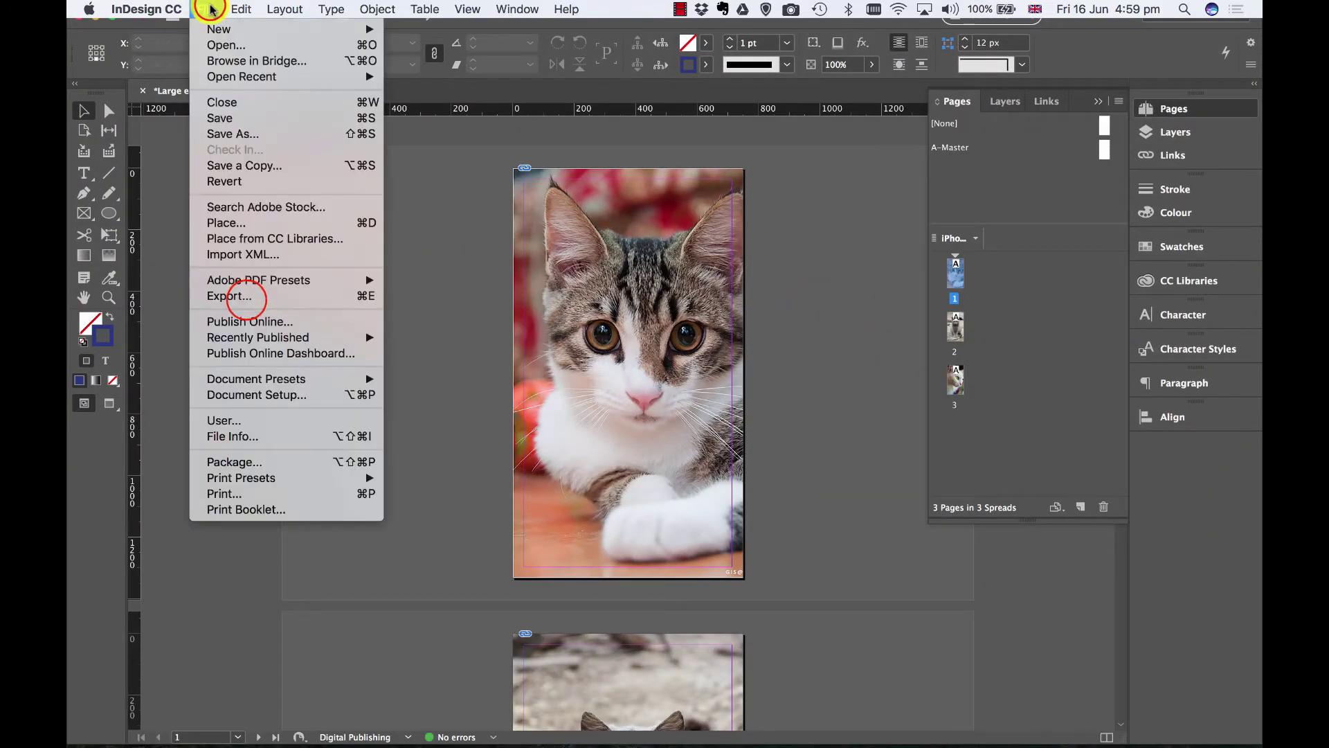
{"action": "left_click", "coordinate": [246, 296]}
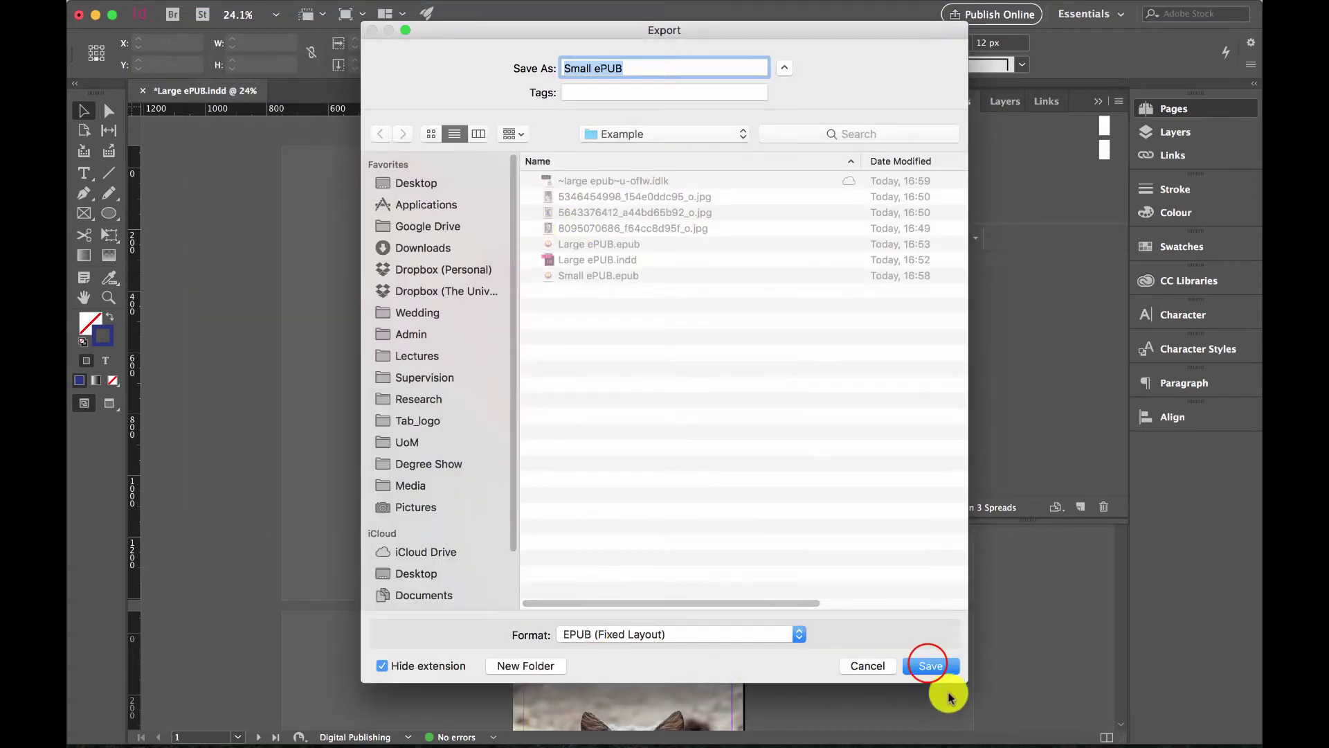
{"action": "left_click", "coordinate": [929, 665]}
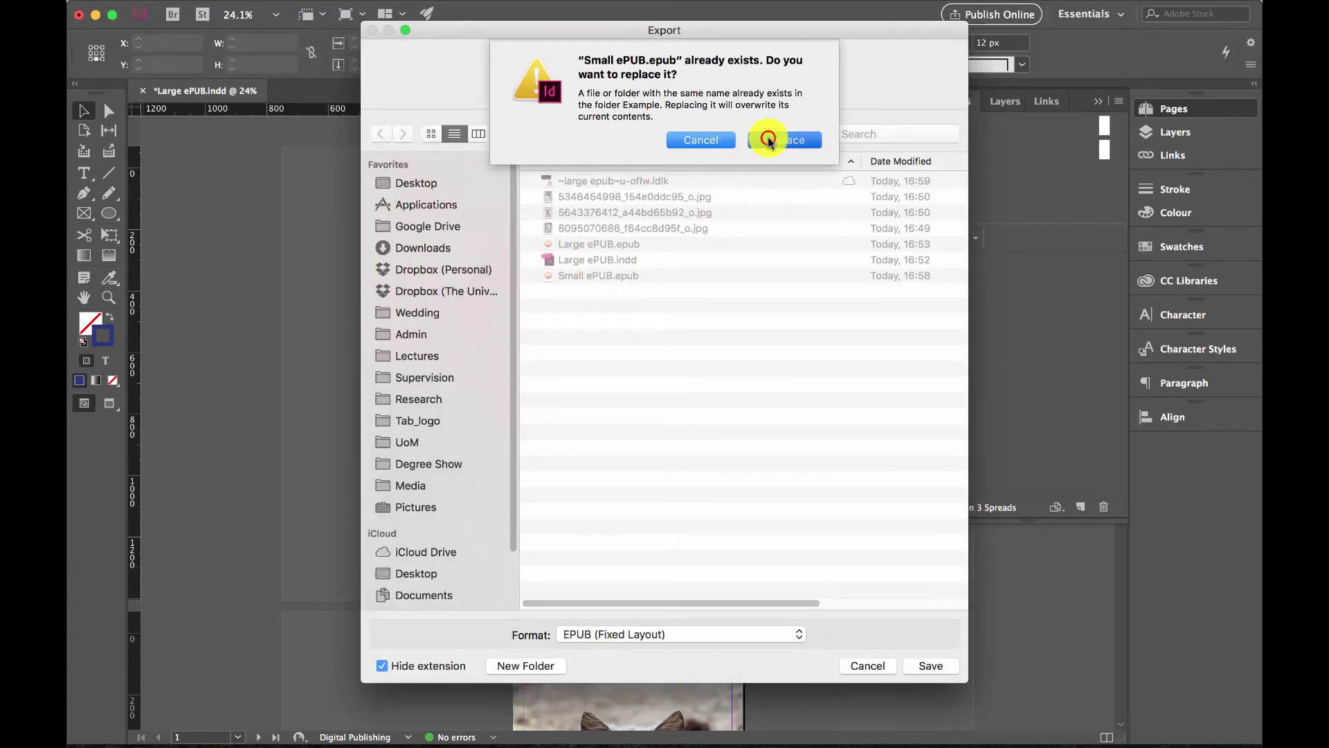
{"action": "left_click", "coordinate": [769, 140]}
{"action": "left_click", "coordinate": [402, 213]}
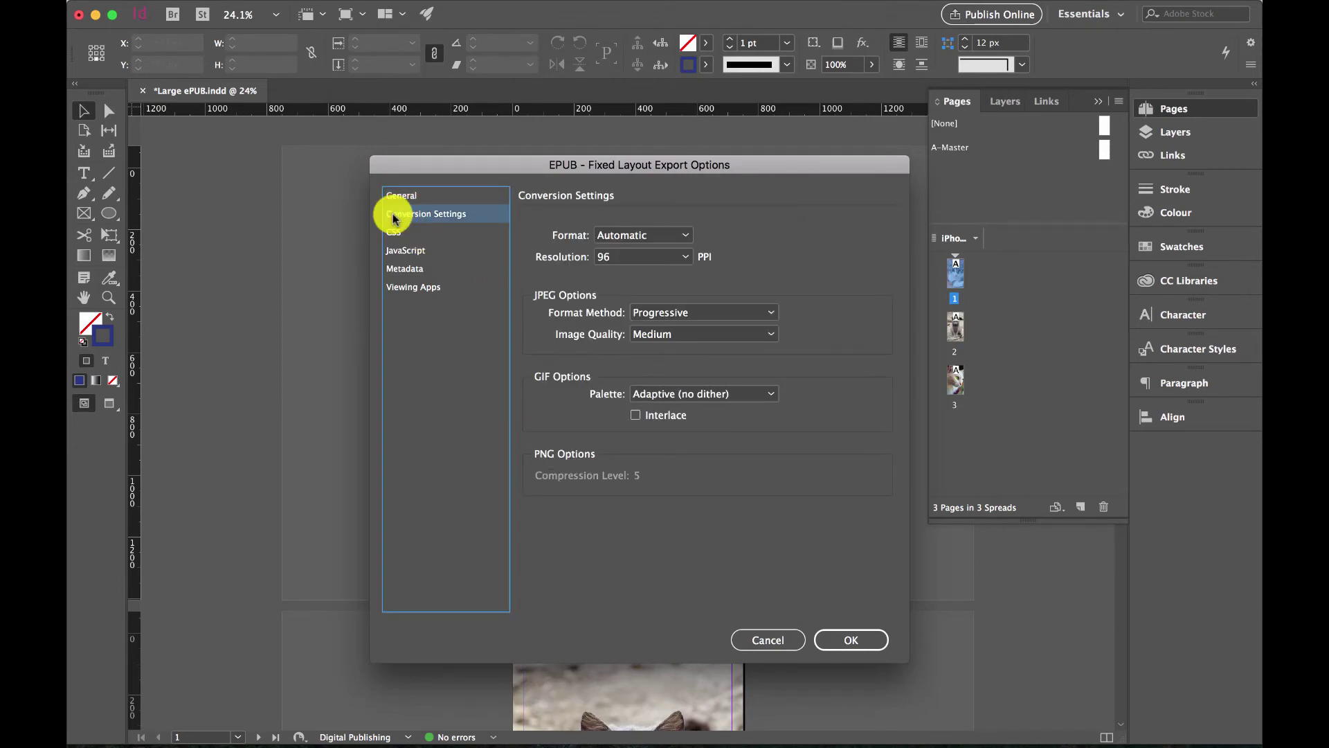
{"action": "left_click", "coordinate": [760, 642]}
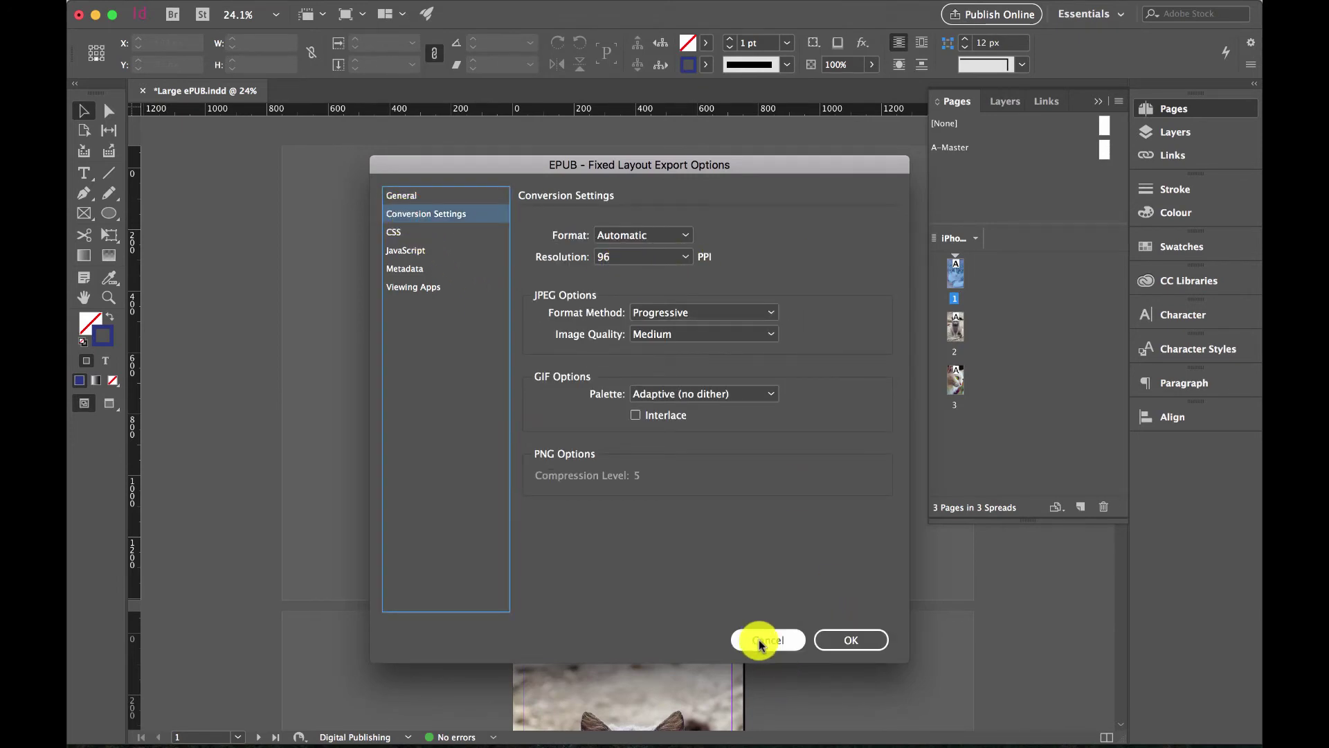